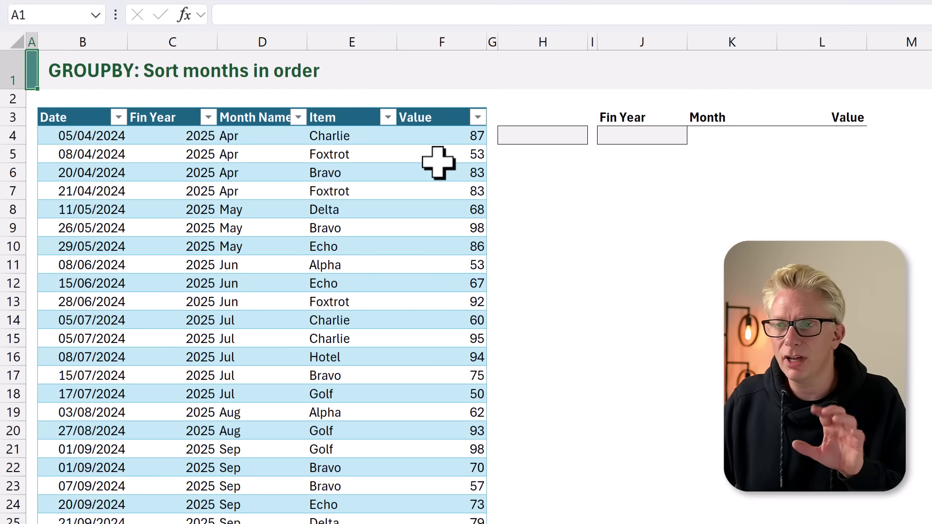
Enter =GROUPBY(Data[[Fin Year]:[Month Name]],Data[Value],SUM,,2) in J4 to sum Value by year and month.
left_click(626, 138)
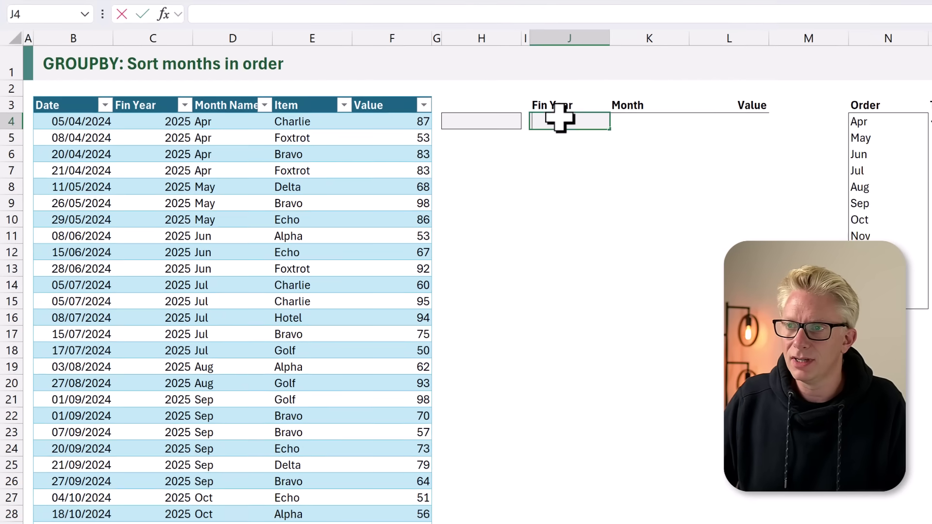
type("=GROUPBY")
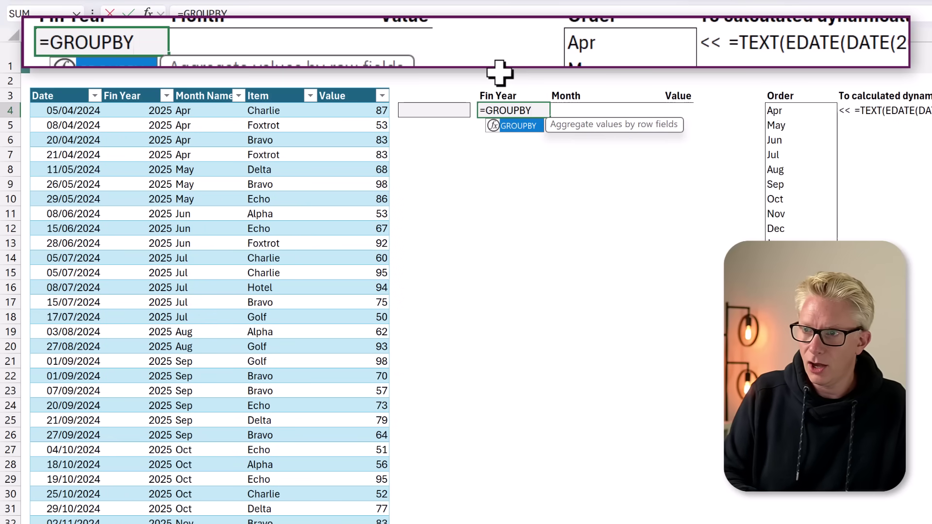
type("(")
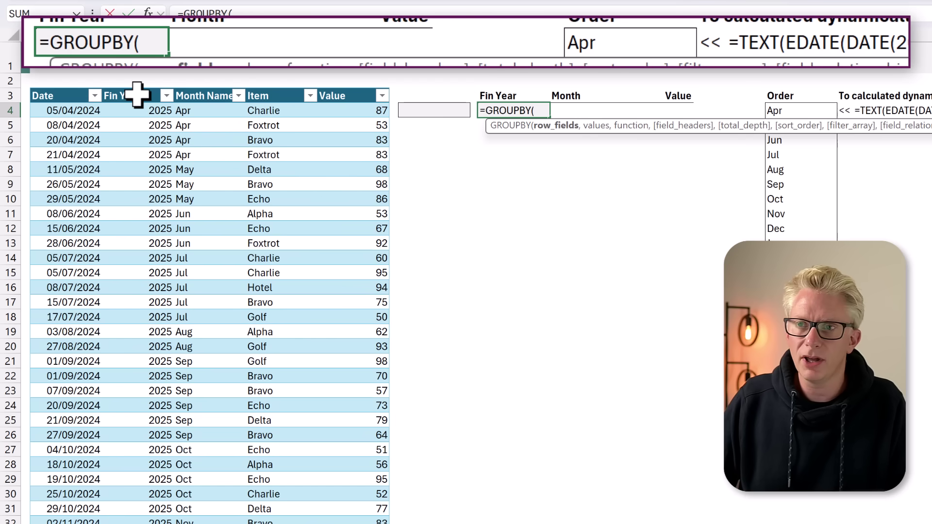
left_click_drag(139, 85, 190, 81)
type(",")
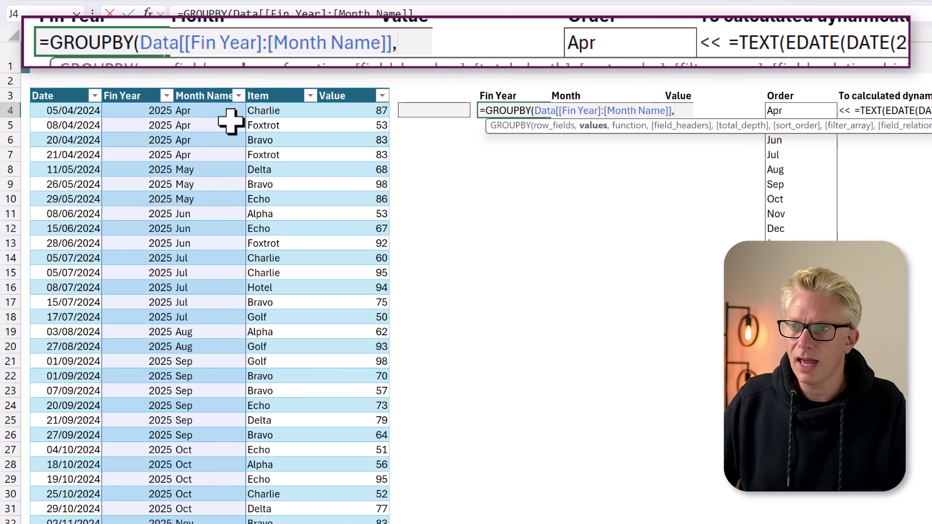
left_click(352, 84)
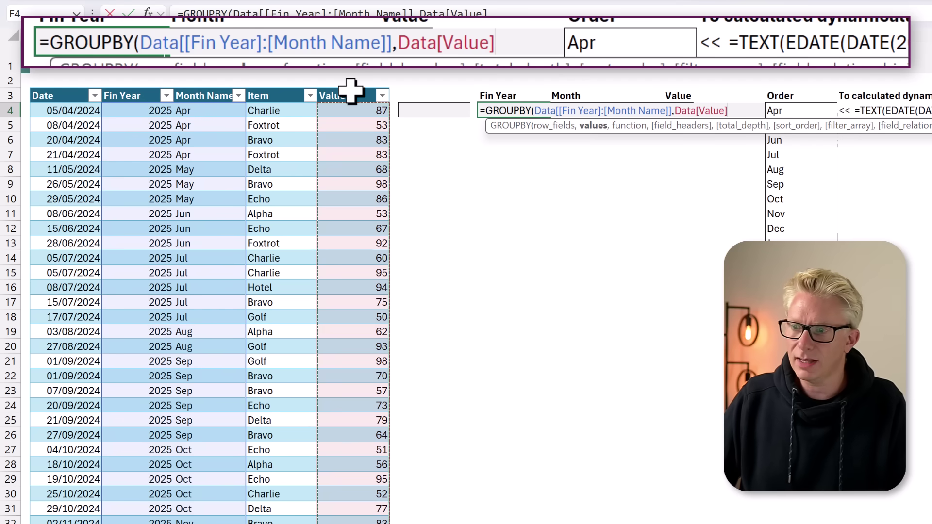
type(",SUM")
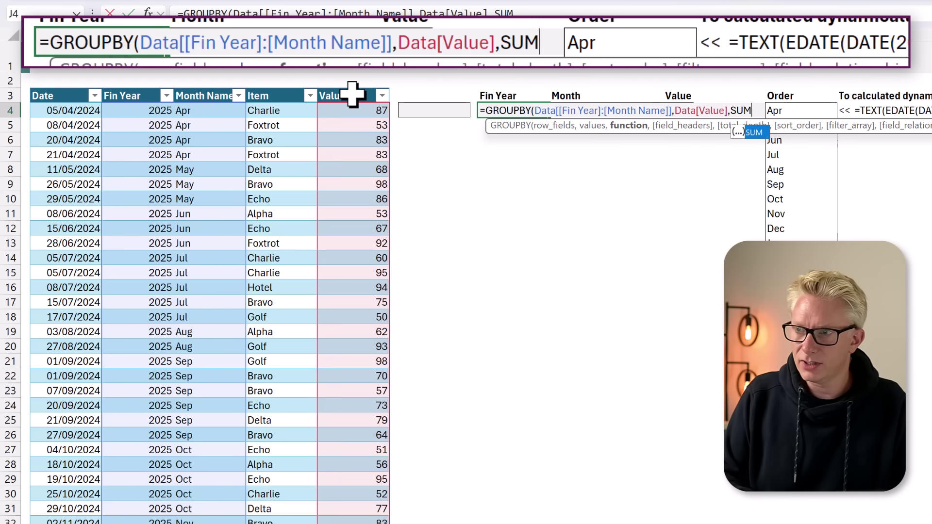
type(",")
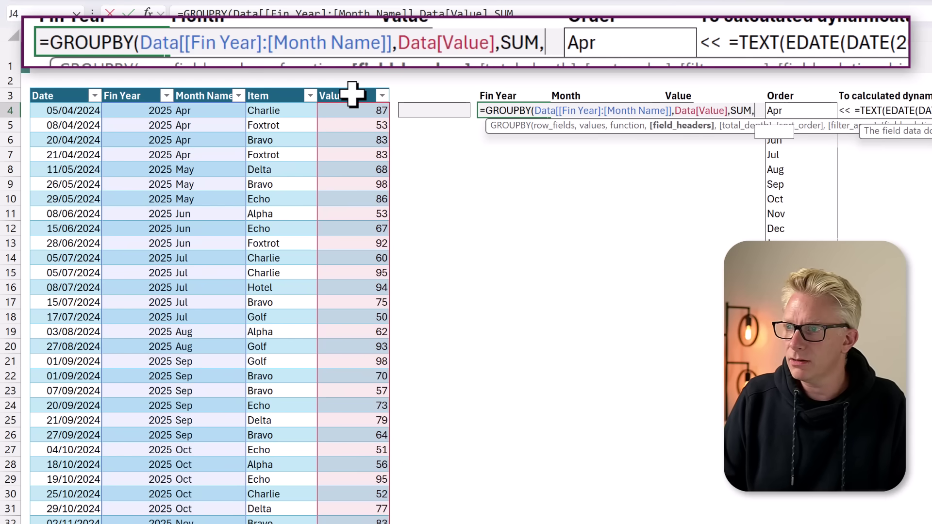
type(",")
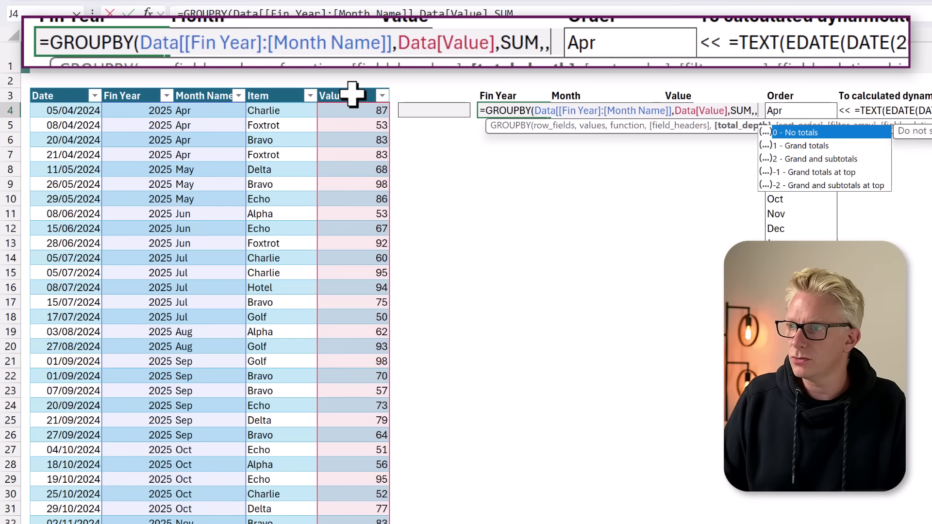
type("2")
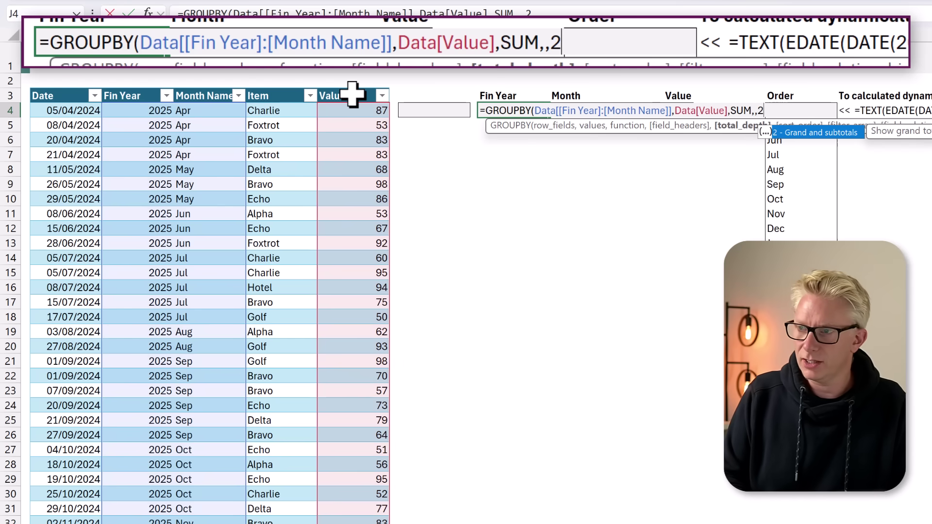
type(")")
key("Return")
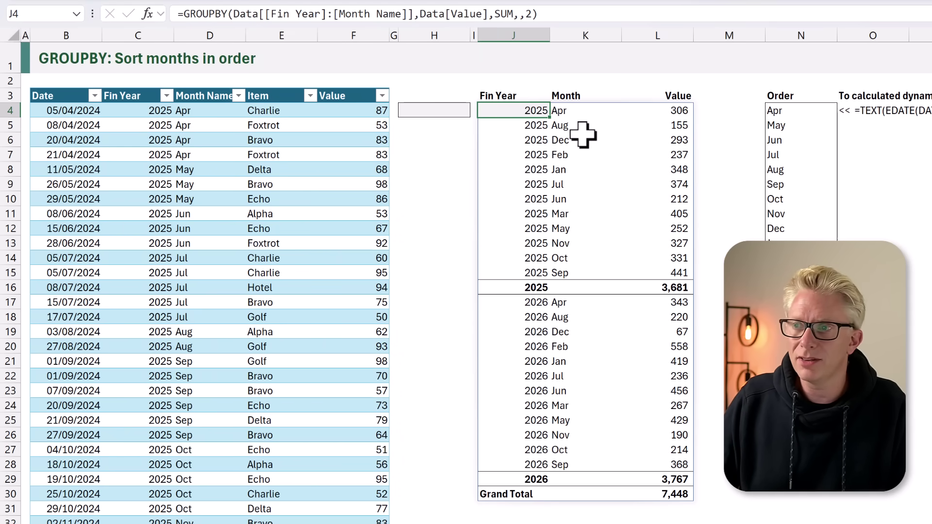
left_click_drag(578, 113, 581, 266)
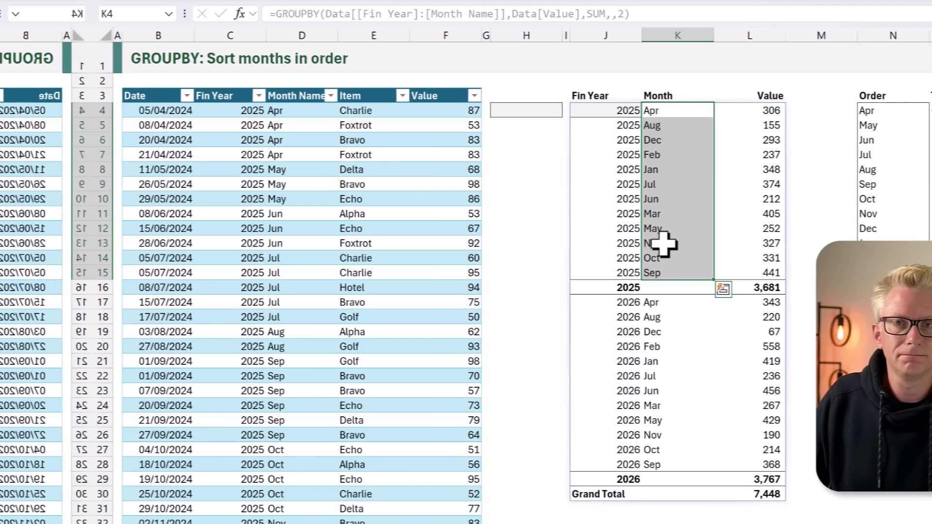
key("Left")
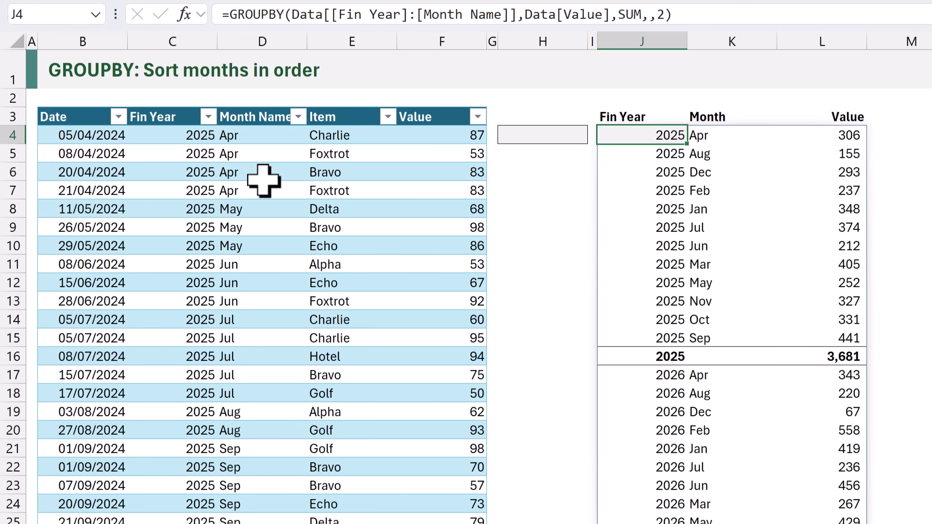
left_click_drag(597, 129, 416, 333)
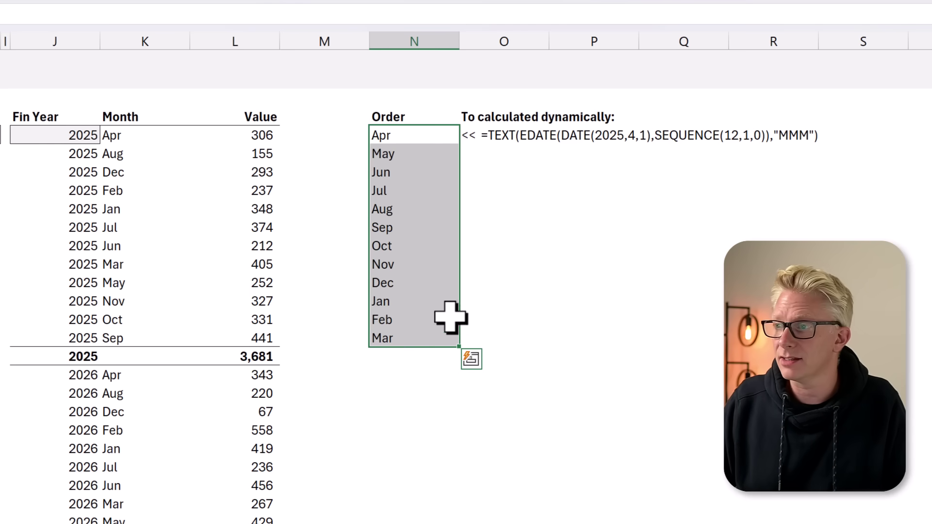
left_click(487, 136)
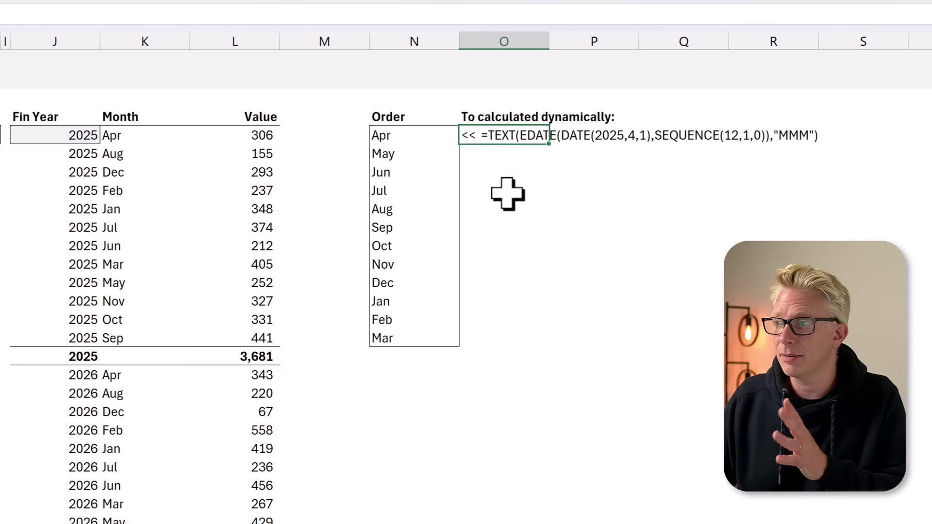
left_click_drag(485, 132, 781, 135)
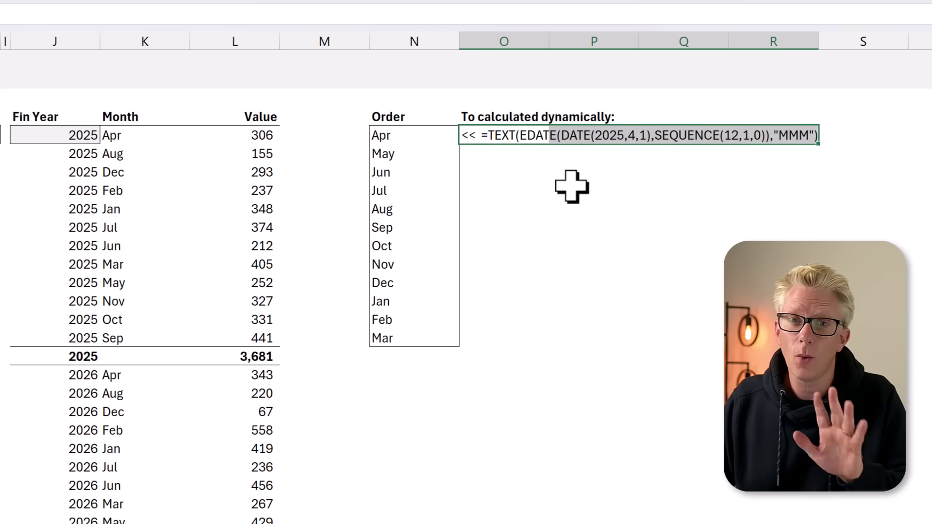
left_click_drag(409, 137, 421, 333)
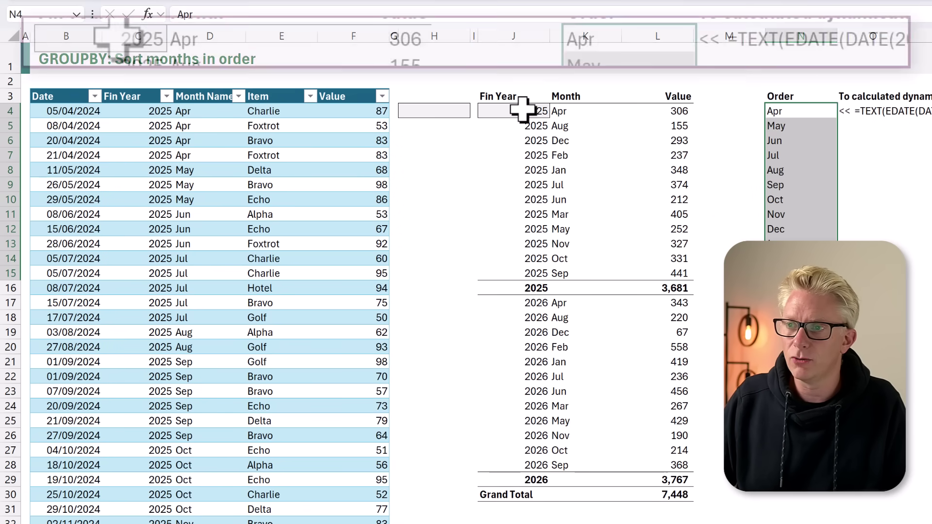
Replace J4's row-field range with HSTACK(Data[Fin Year],Data[Month Name]) in the GROUPBY formula.
double_click(523, 110)
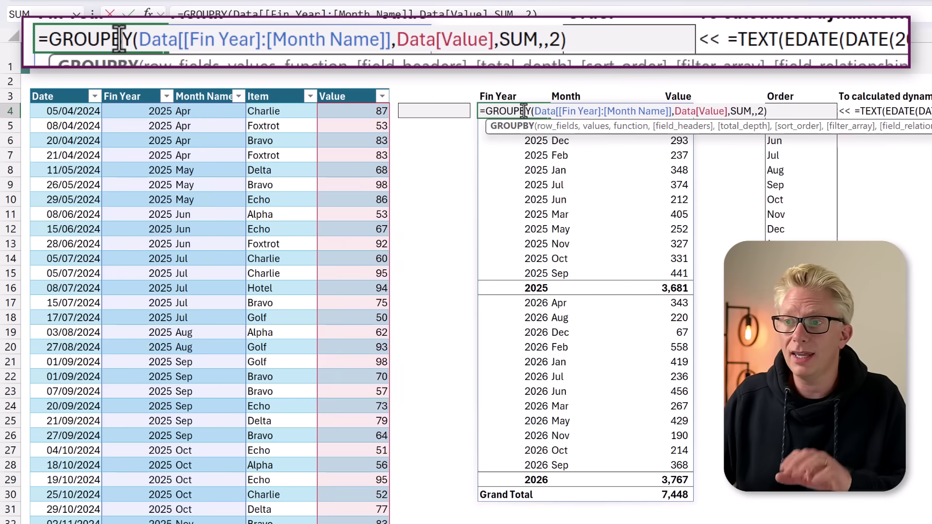
left_click_drag(532, 111, 673, 113)
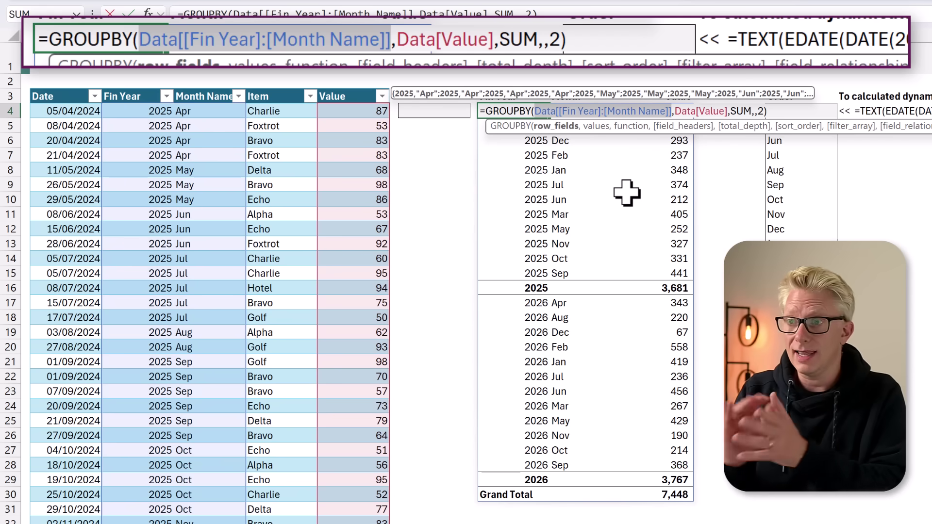
key("Delete")
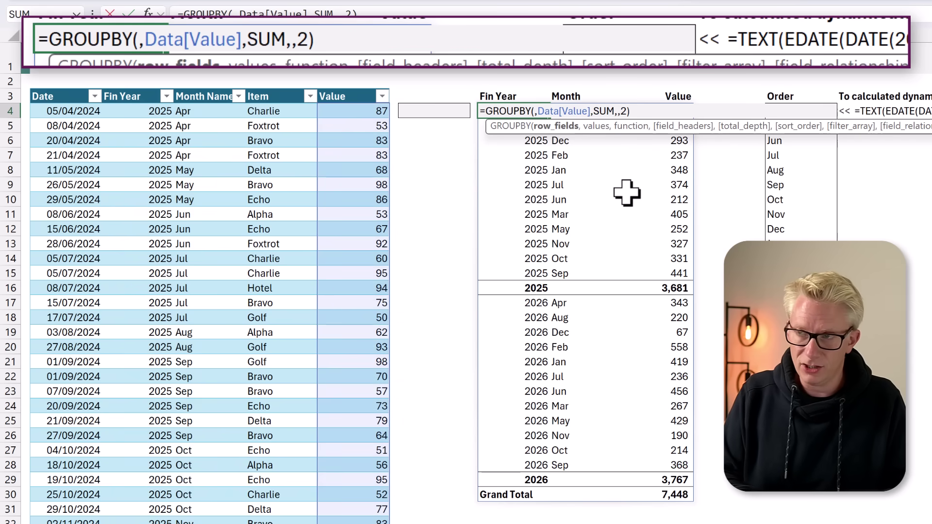
type("HSTACK(")
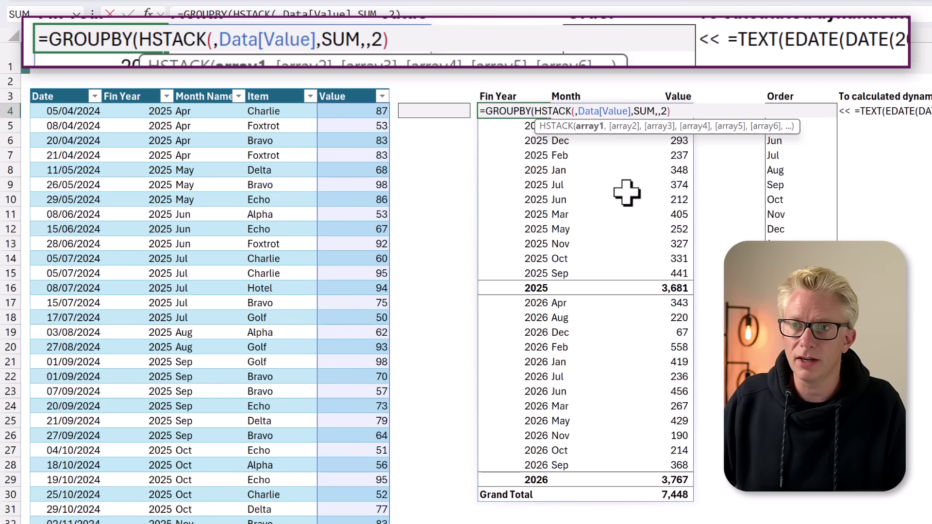
left_click(123, 81)
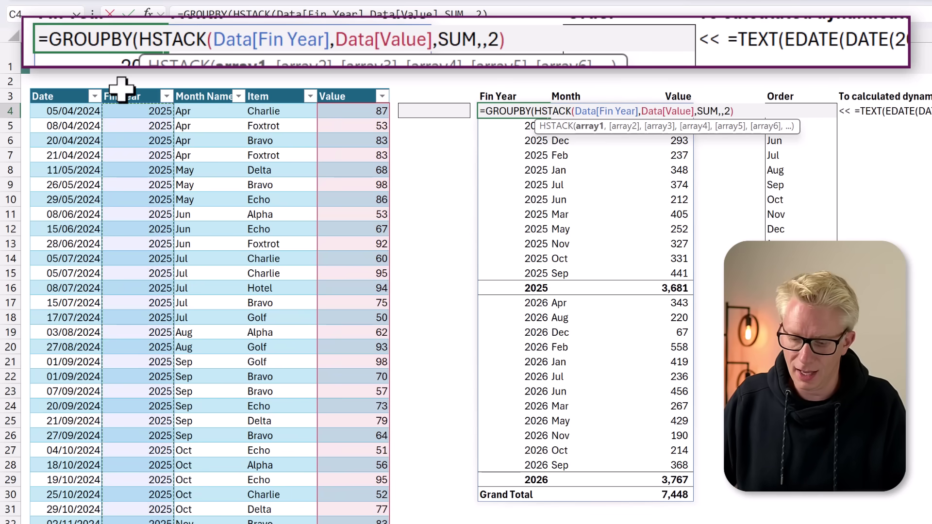
type(",")
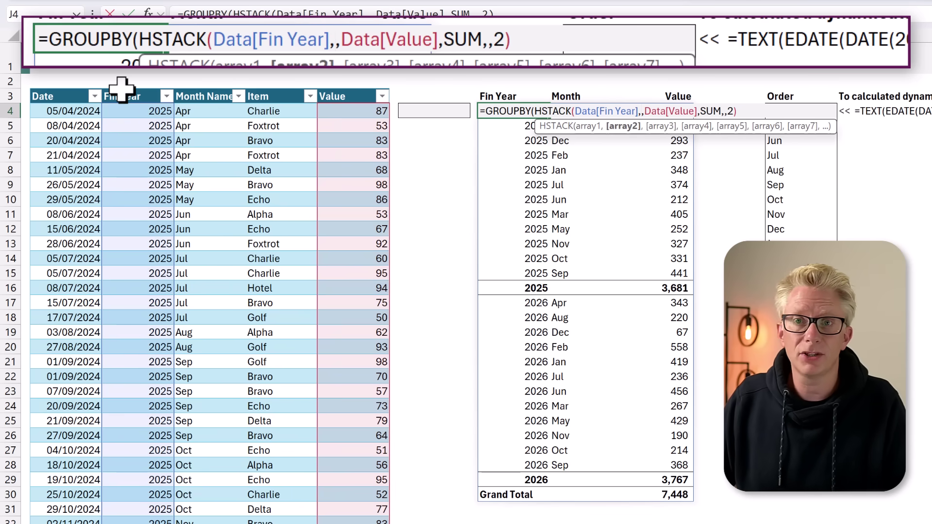
left_click(203, 91)
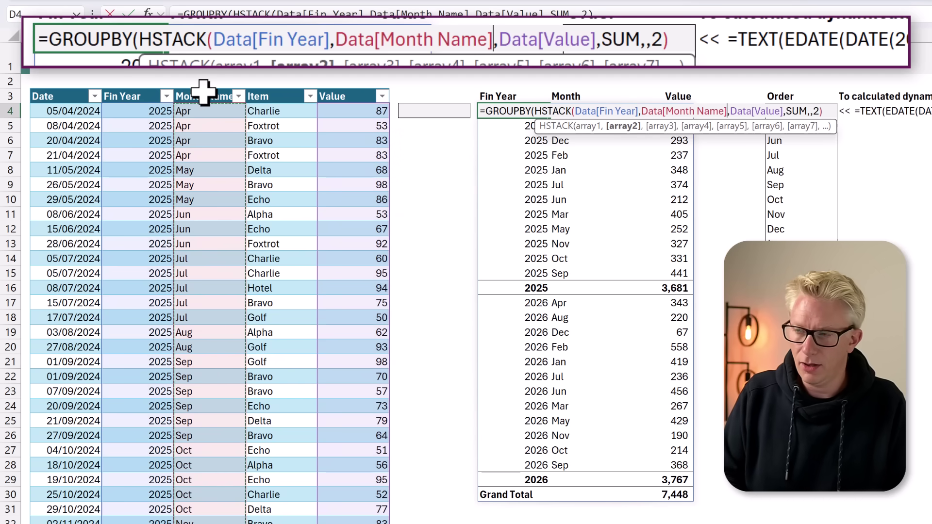
type(")")
key("ctrl+Return")
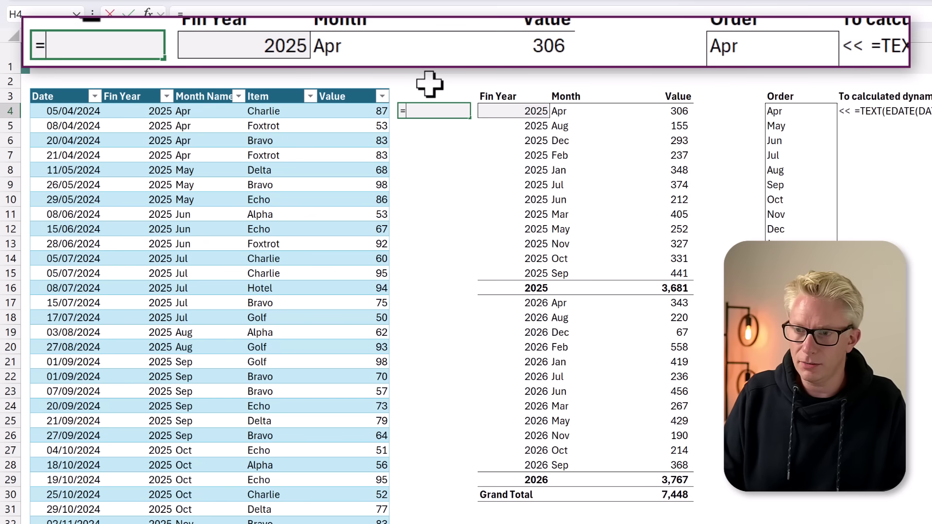
Enter =XMATCH(Data[Month Name],N4:N15) in H4 to number each row's month in Apr–Mar order.
type("XMATCH")
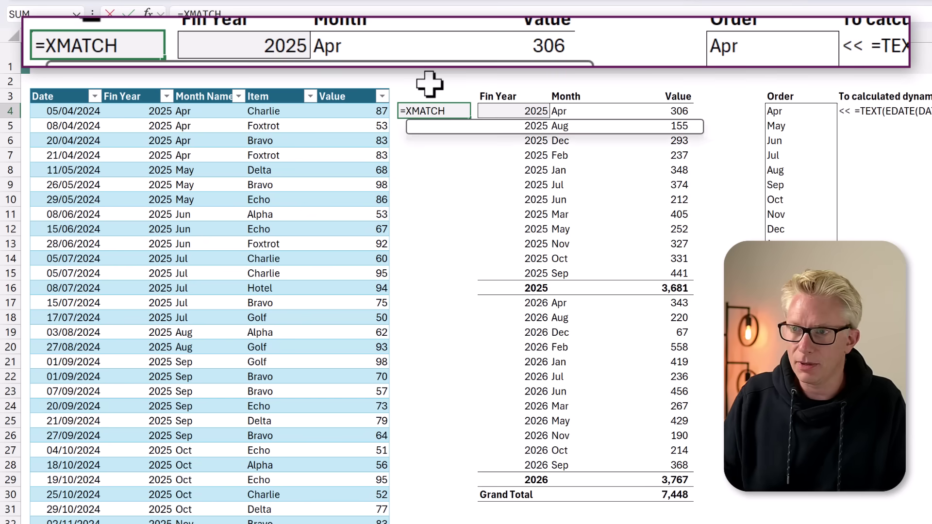
type("(")
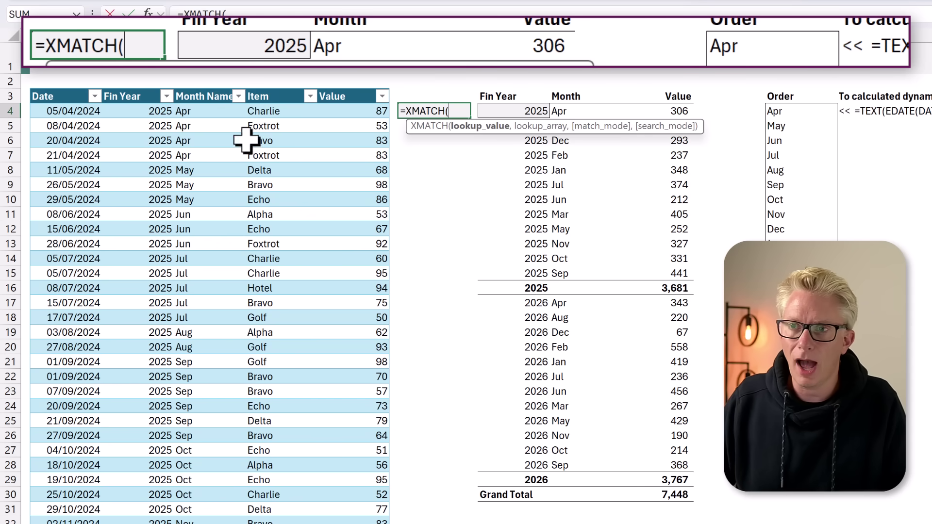
left_click(212, 91)
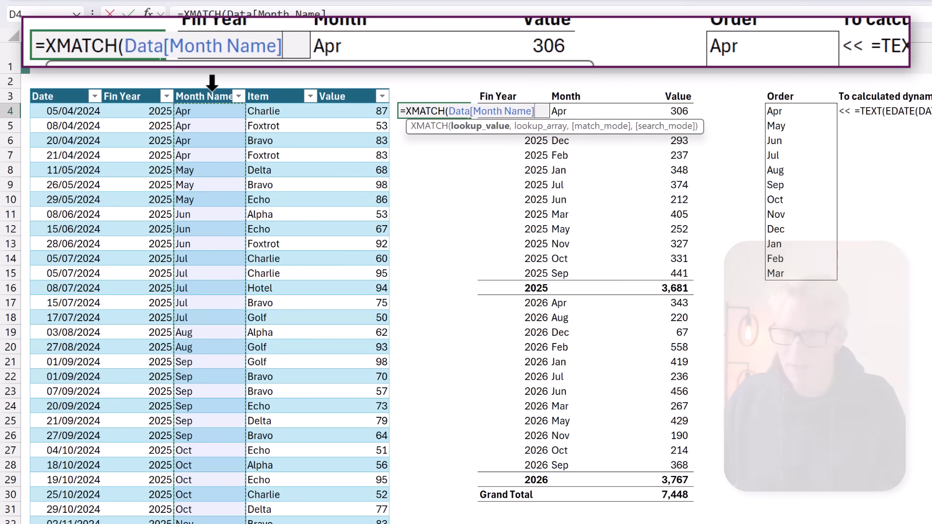
type(",")
left_click(782, 110)
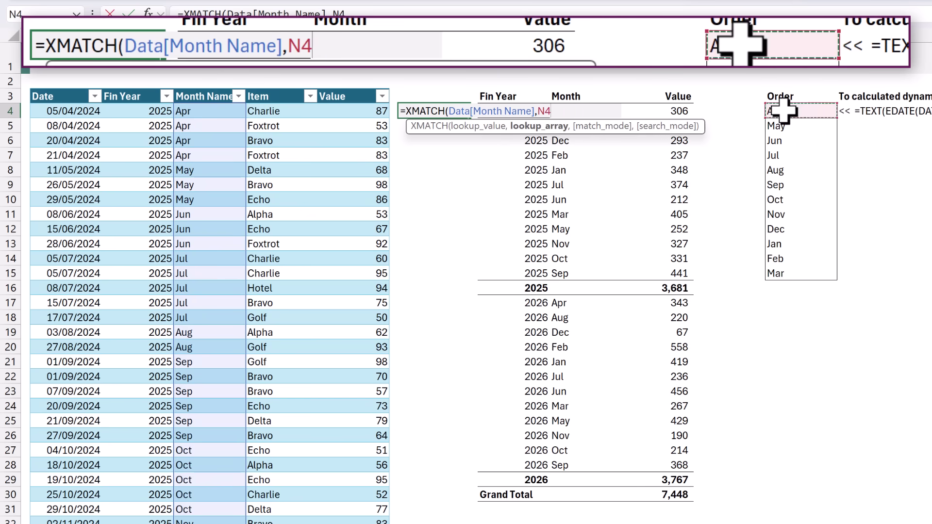
left_click_drag(782, 111, 780, 270)
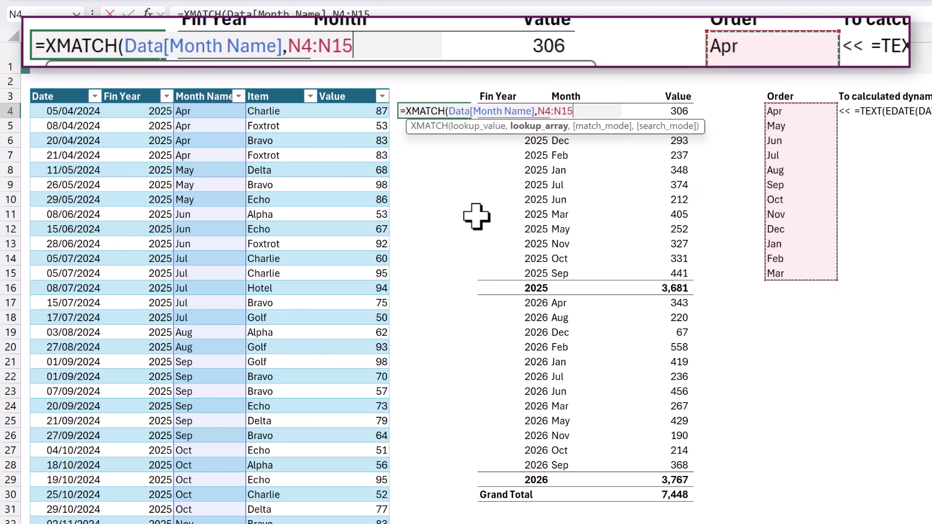
type(")")
key("ctrl+Return")
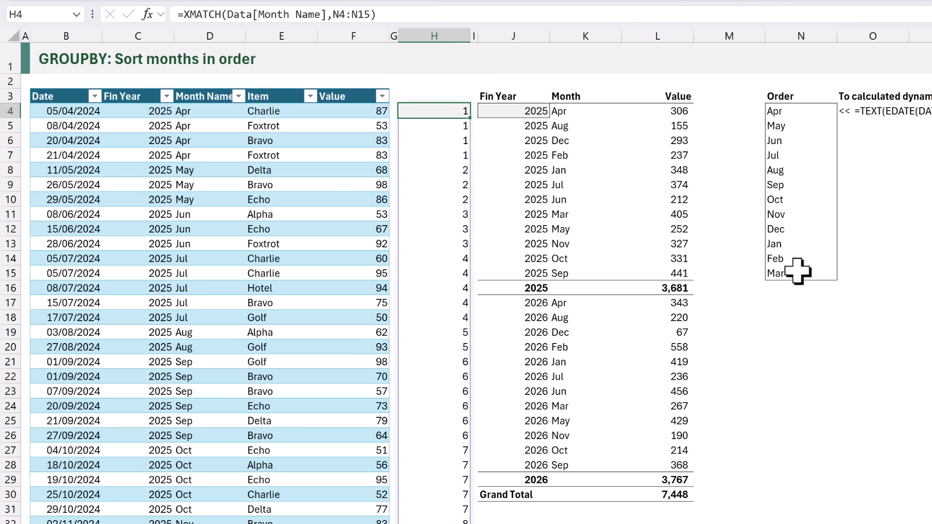
Copy the XMATCH expression from H4 into J4's HSTACK, right after Data[Fin Year].
double_click(442, 111)
left_click_drag(577, 111, 406, 113)
key("ctrl+c")
key("Escape")
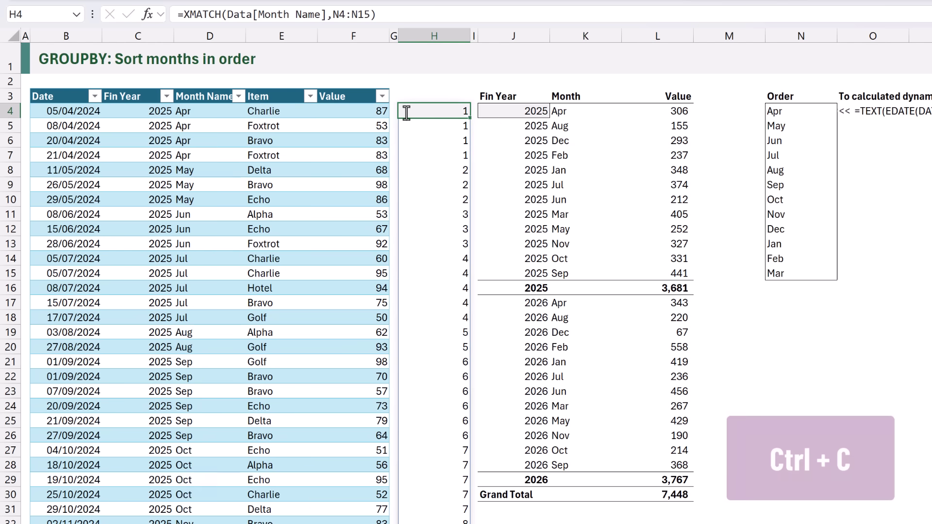
left_click(514, 108)
double_click(637, 112)
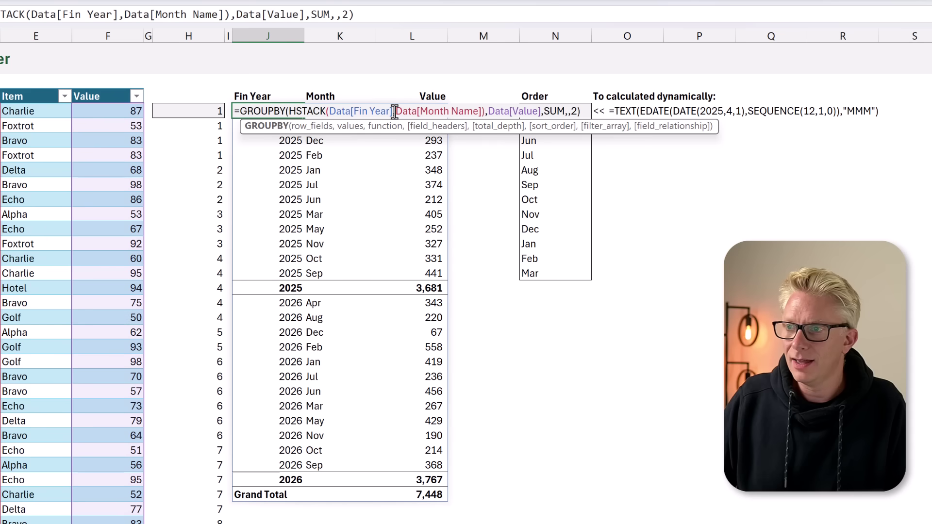
left_click(395, 111)
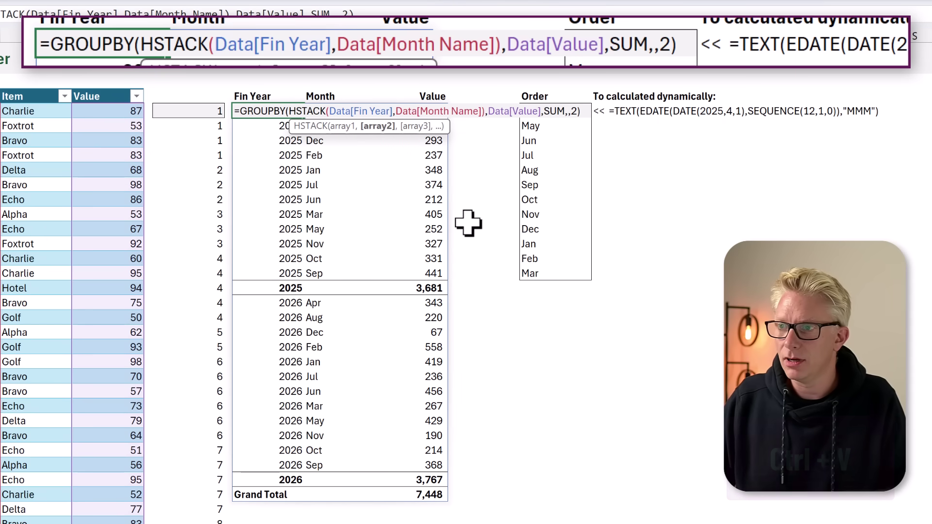
key("ctrl+v")
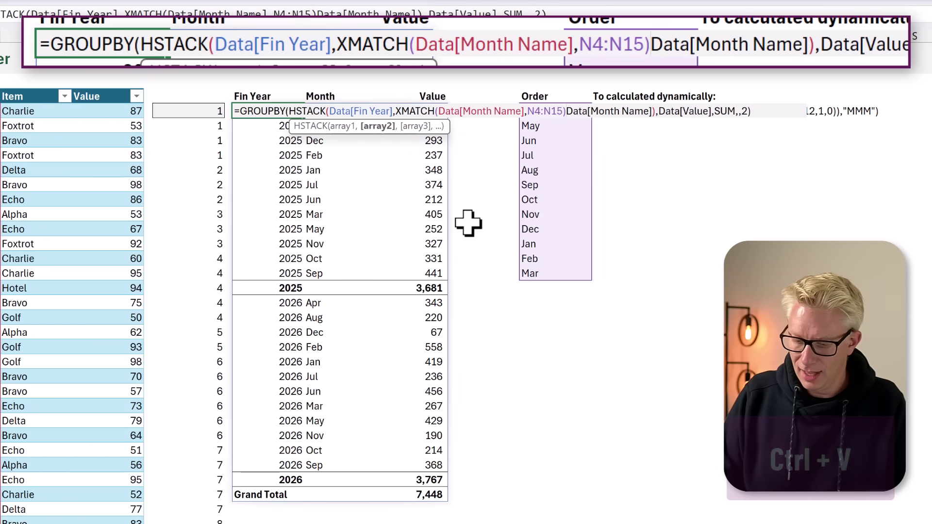
type(",")
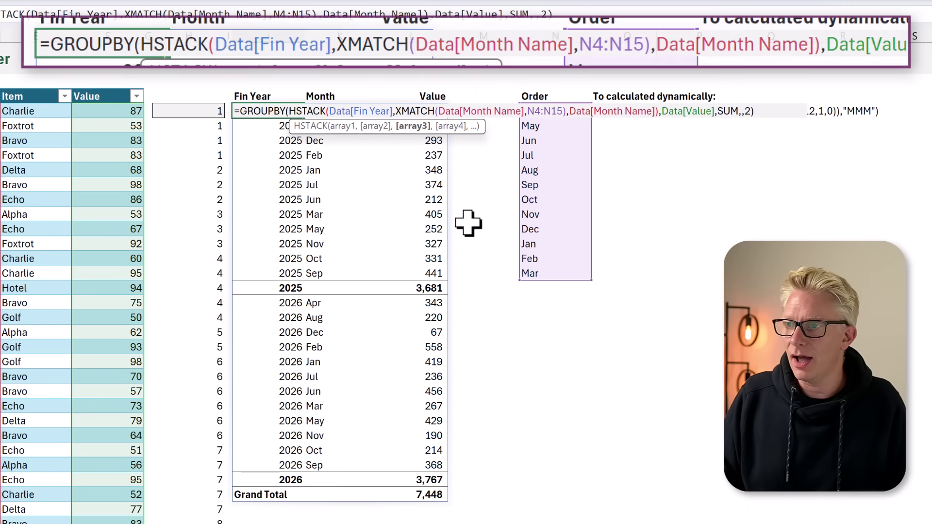
key("Return")
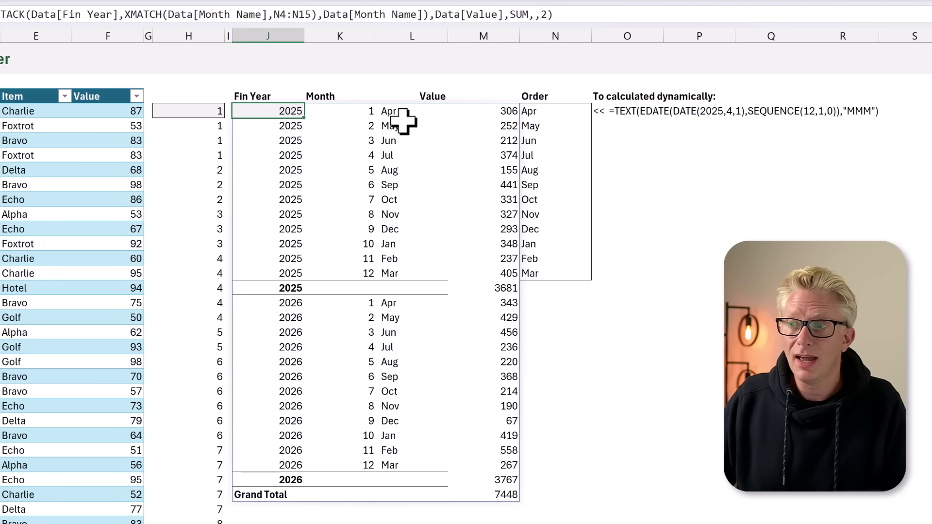
left_click_drag(398, 114, 394, 268)
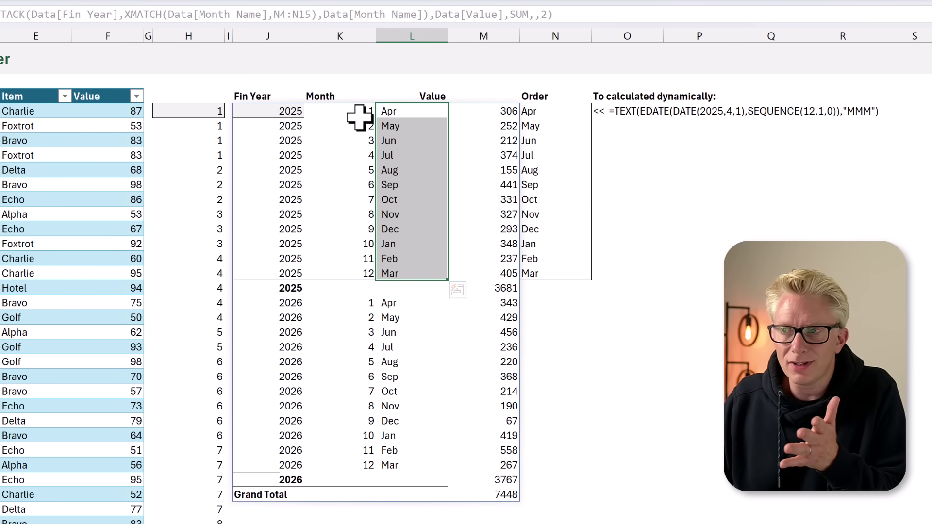
left_click_drag(357, 114, 348, 272)
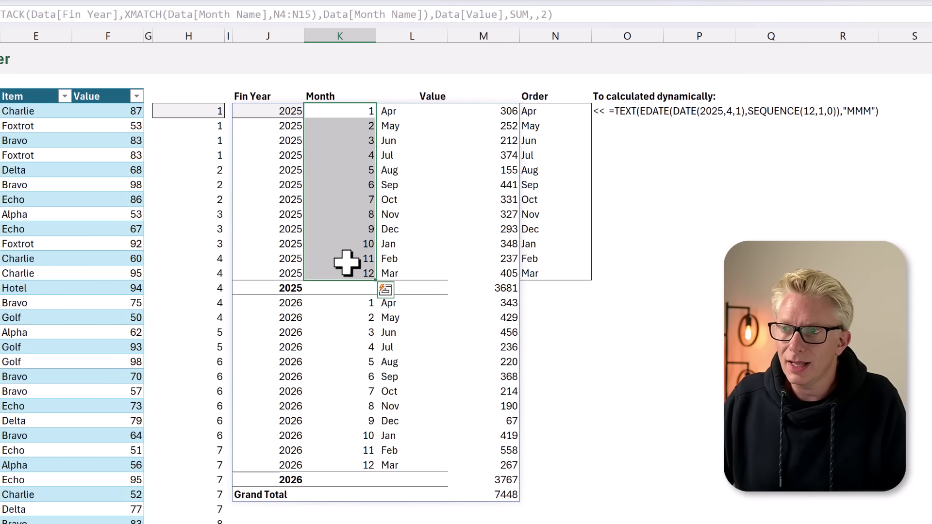
Wrap J4's GROUPBY in CHOOSECOLS(…,{1,3,4}) to drop the month-number column.
double_click(282, 115)
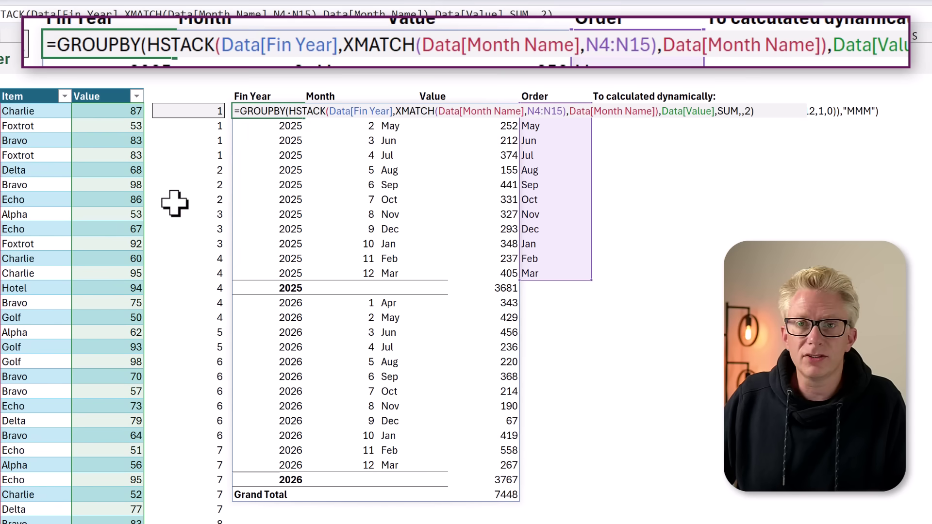
key("Home")
key("Right")
type("CHOO")
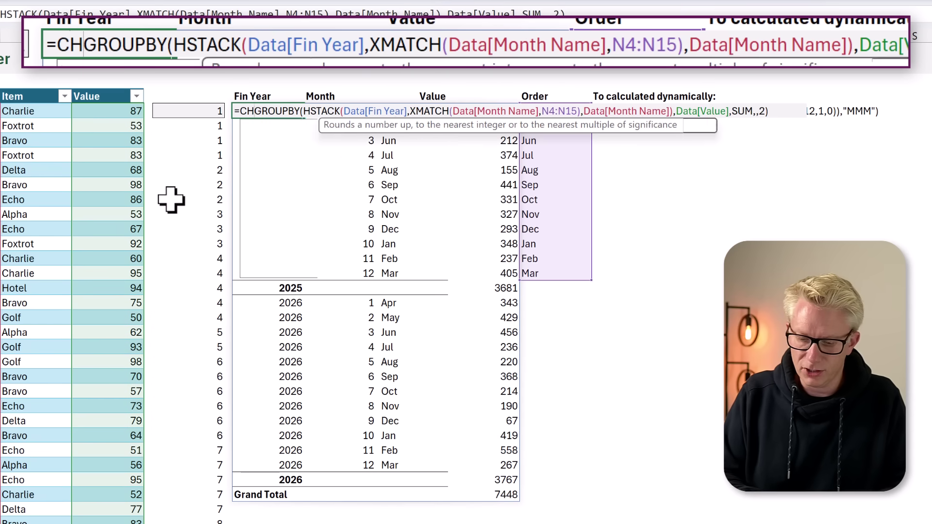
type("SECOLS(")
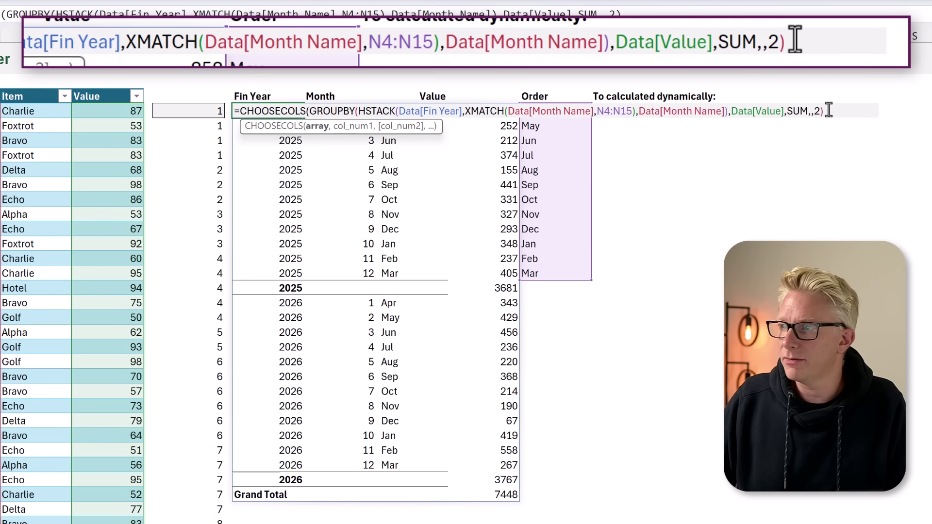
type(",{1,3,4")
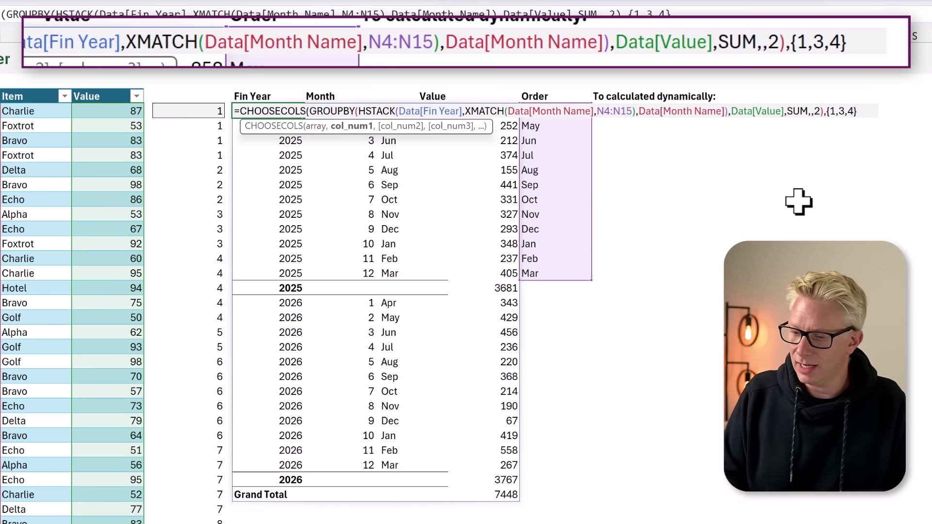
key("ctrl+Return")
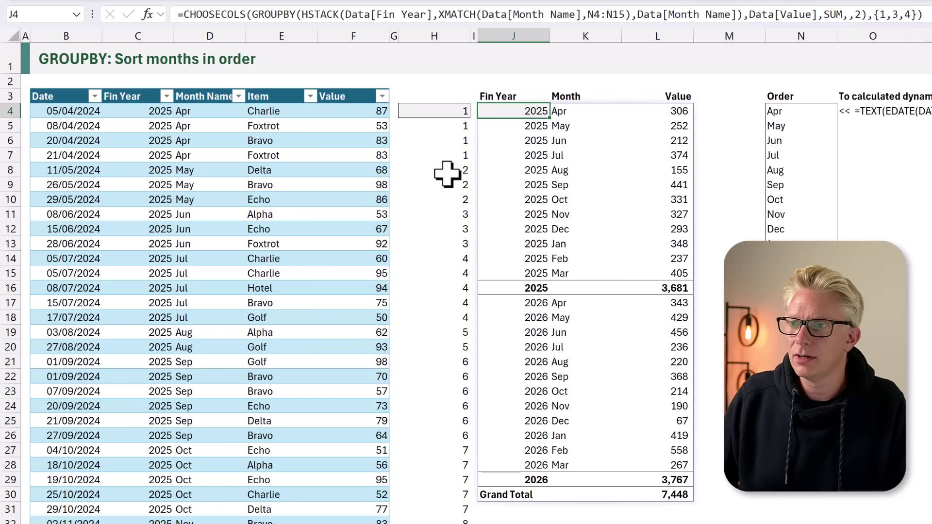
Replace Data[Fin Year] in J4's HSTACK with YEAR(EOMONTH(Data[Date],9)).
double_click(521, 112)
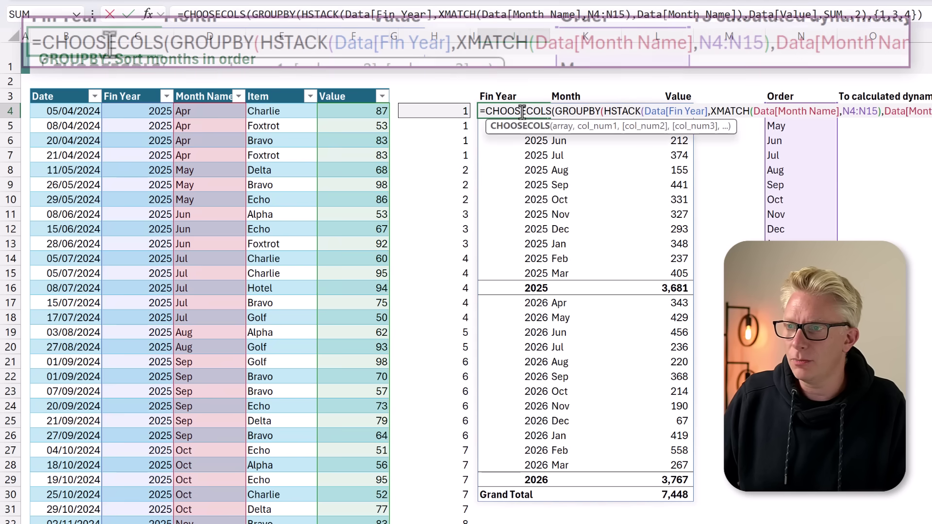
left_click_drag(644, 112, 707, 111)
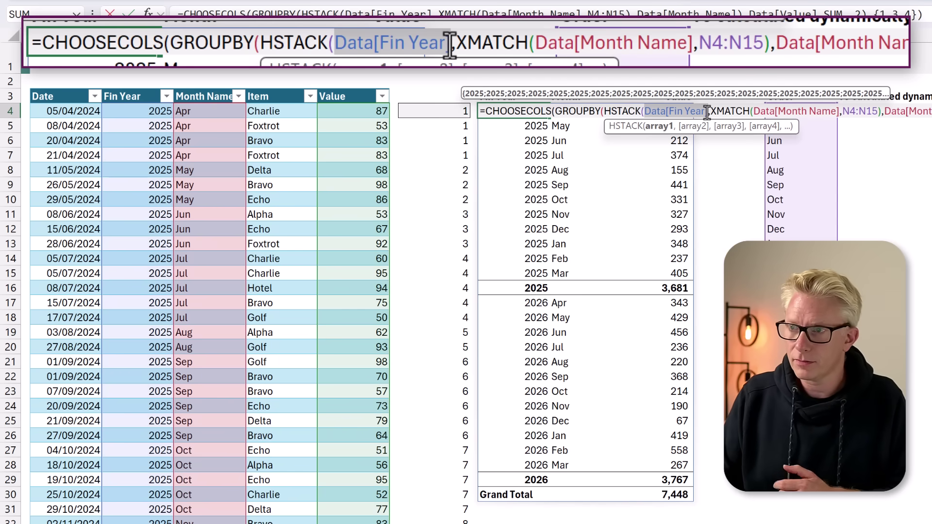
key("BackSpace")
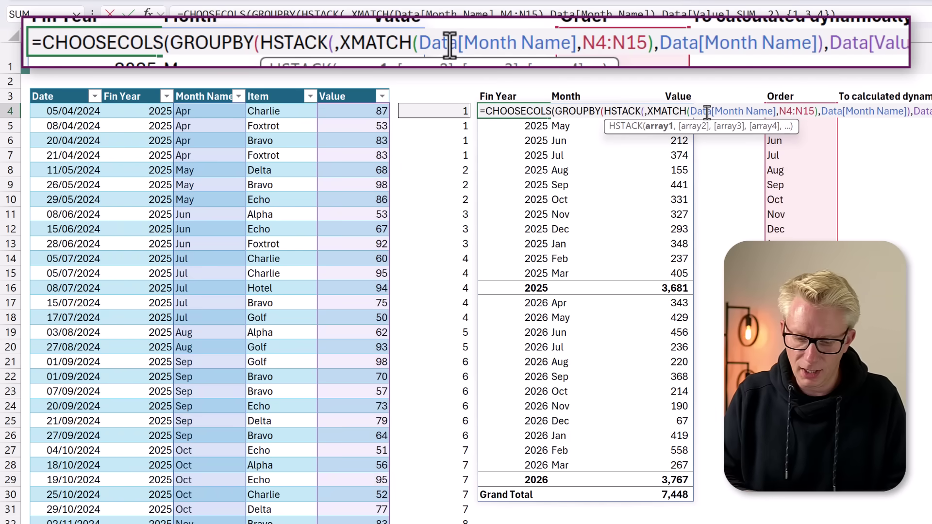
type("YEAR")
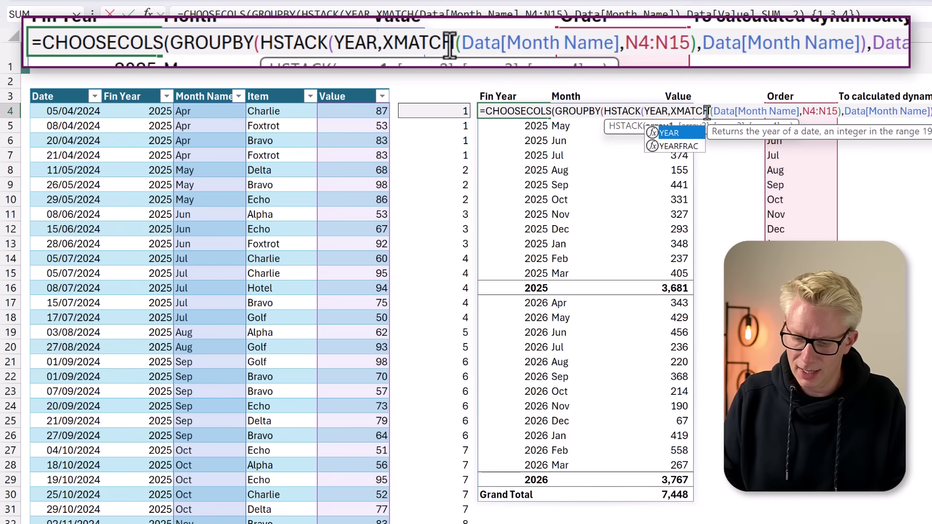
type("(EOM")
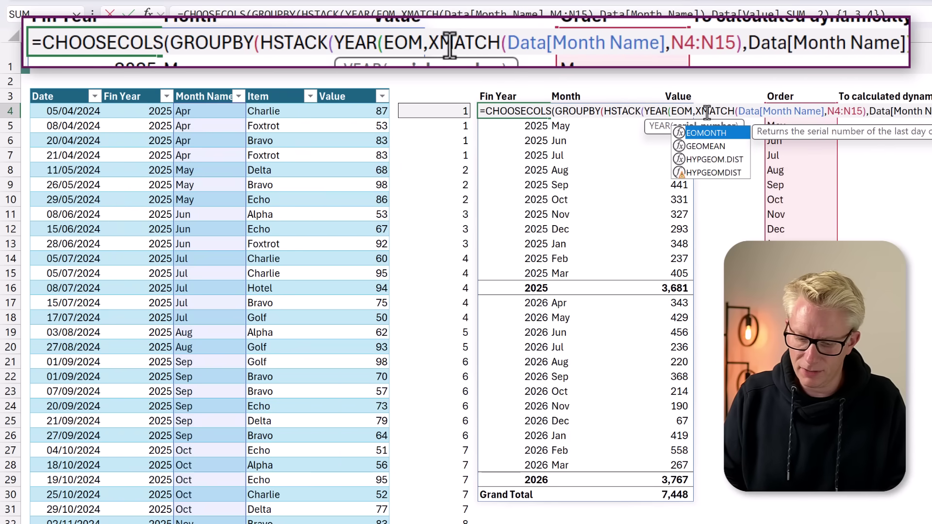
type("ON")
key("Delete")
type("TH(,")
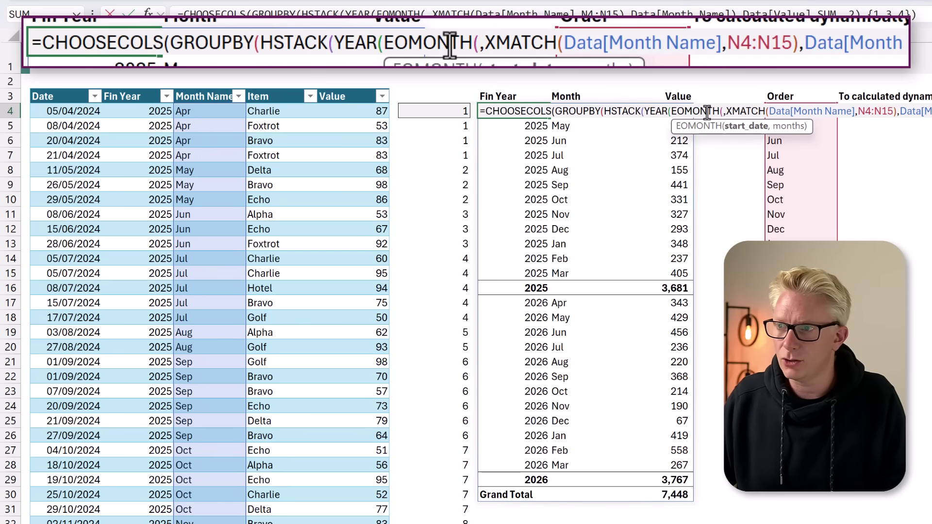
left_click(61, 91)
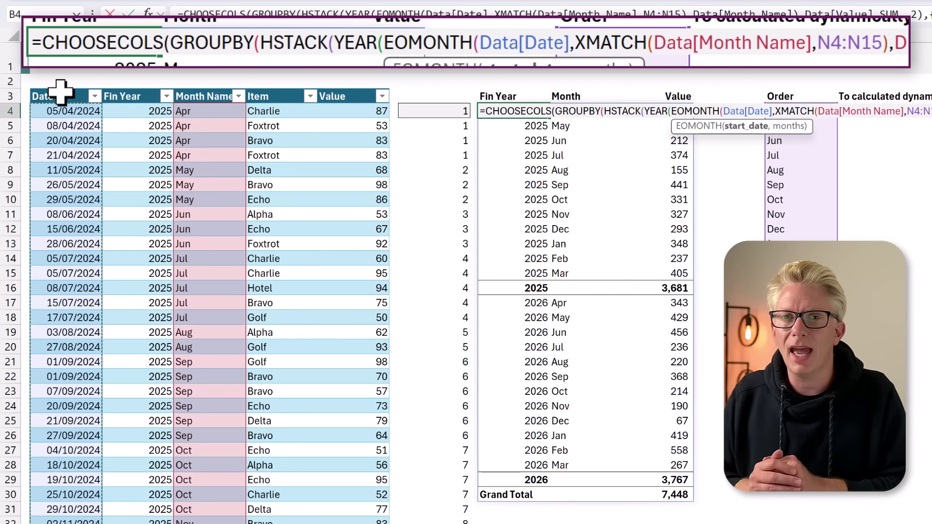
type(",")
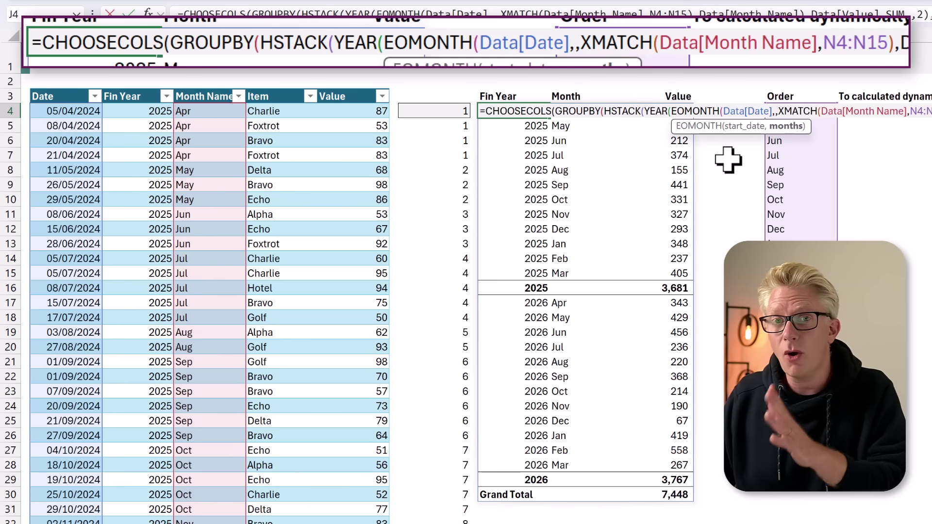
type("9")
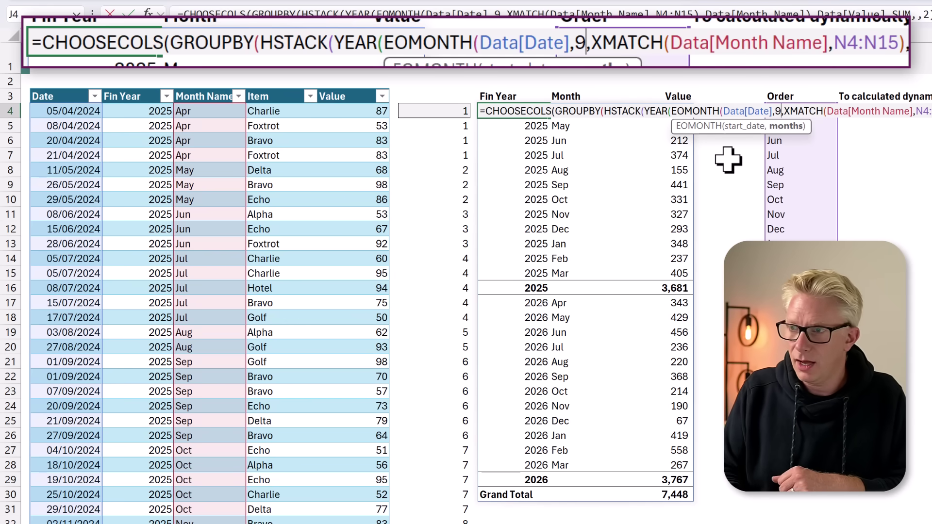
type("))")
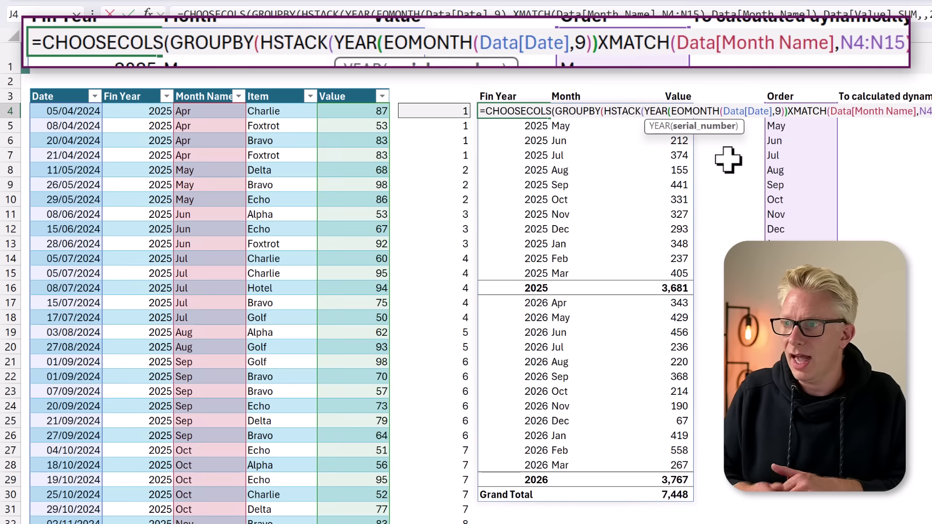
type(",")
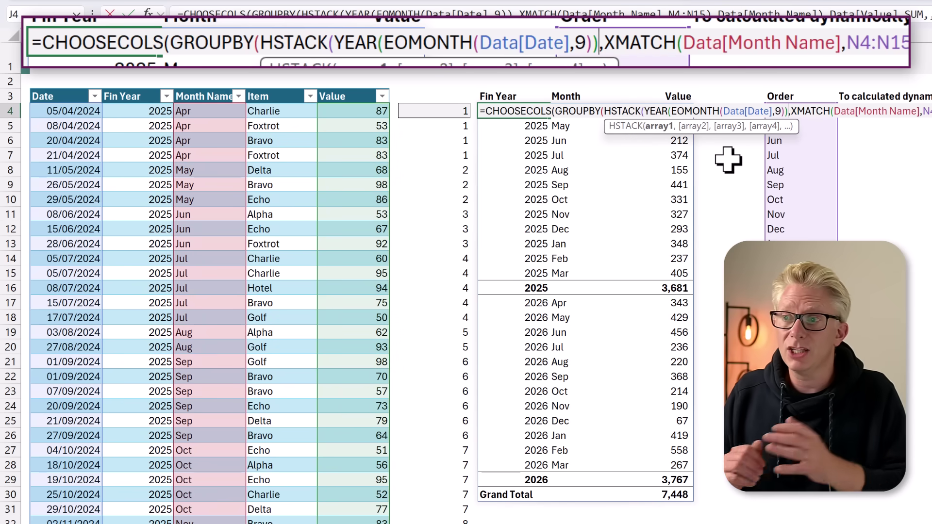
key("Return")
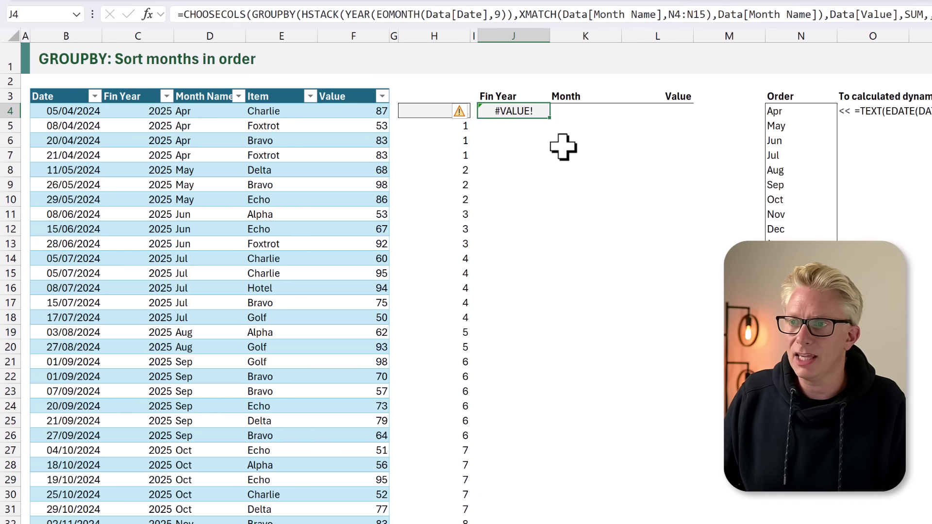
Add a unary plus to make it EOMONTH(+Data[Date],9), clearing the #VALUE! error.
double_click(522, 113)
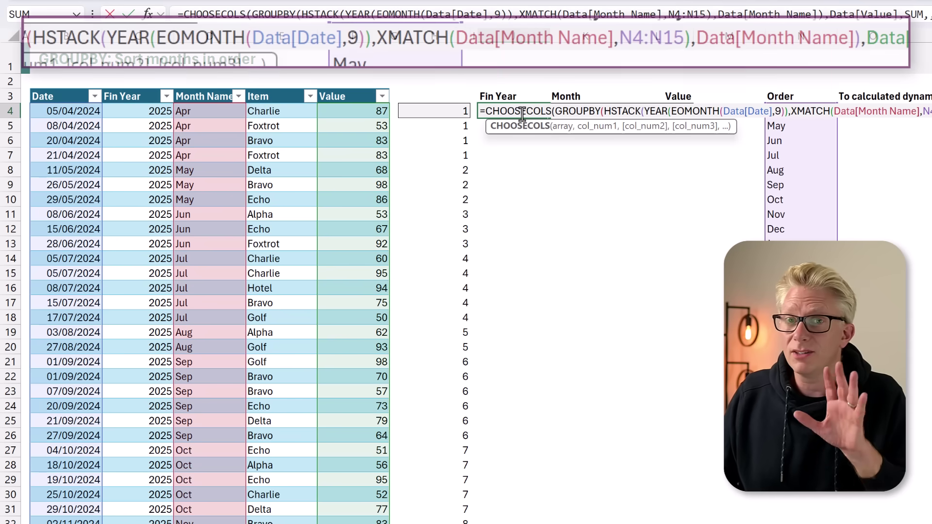
left_click(723, 113)
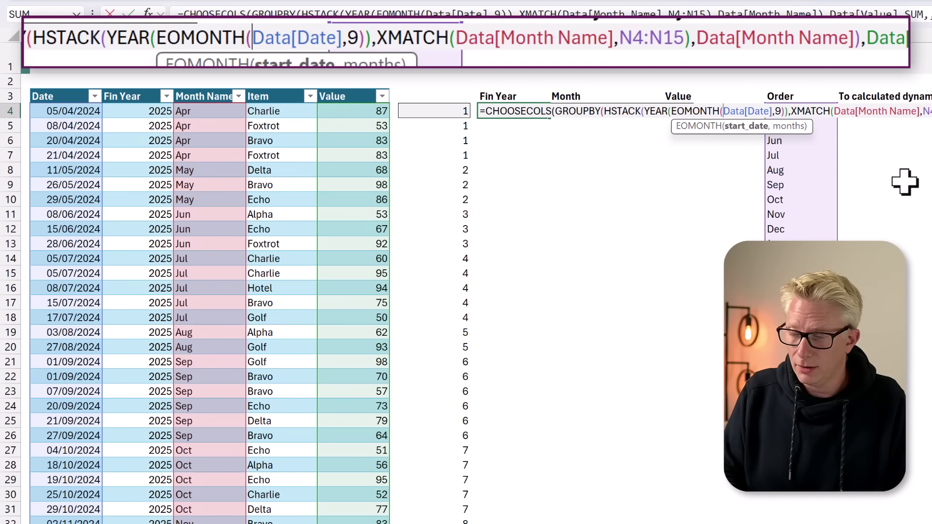
type("+")
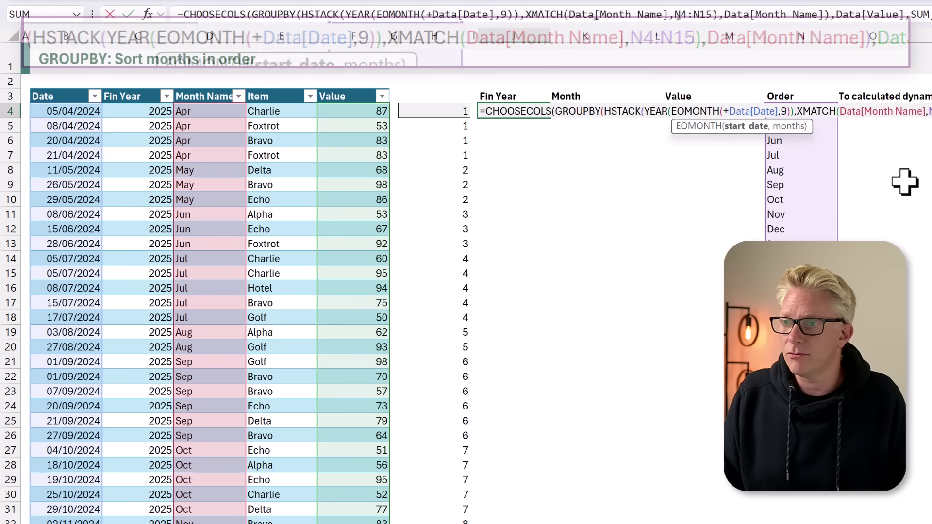
key("ctrl+Return")
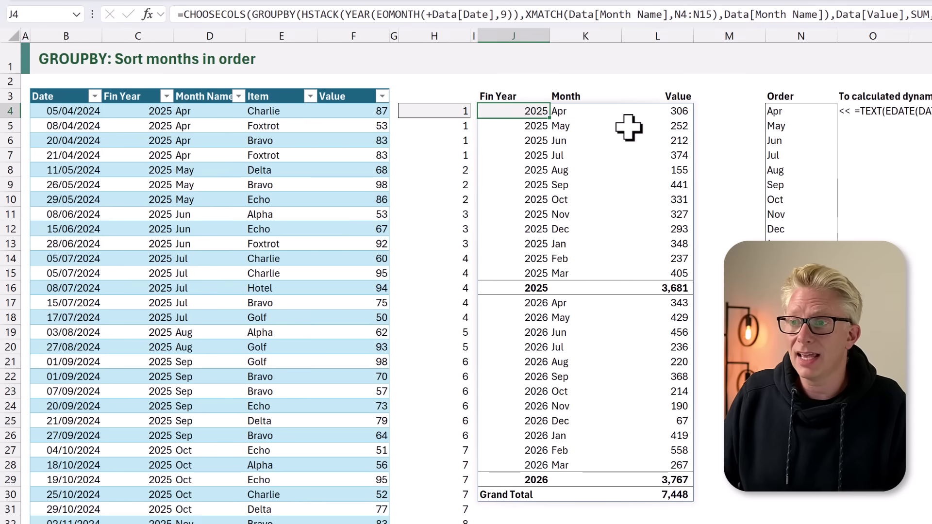
Replace the Month Name labels in J4's HSTACK with TEXT(Data[Date],"MMM").
double_click(522, 111)
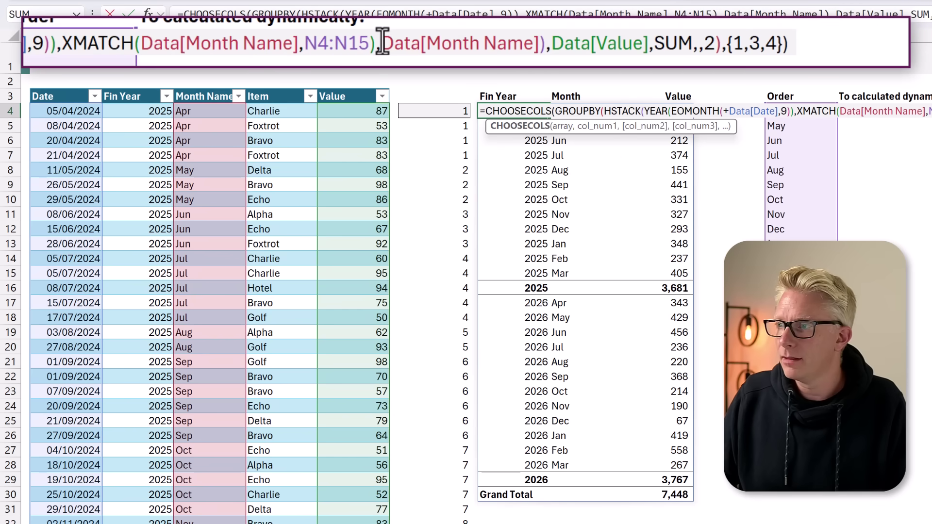
left_click_drag(382, 42, 539, 41)
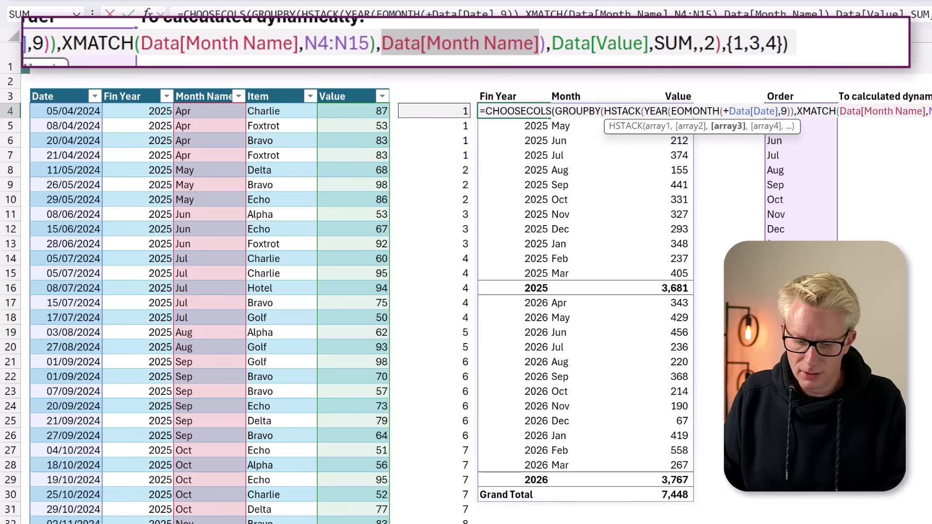
type("TEXT(")
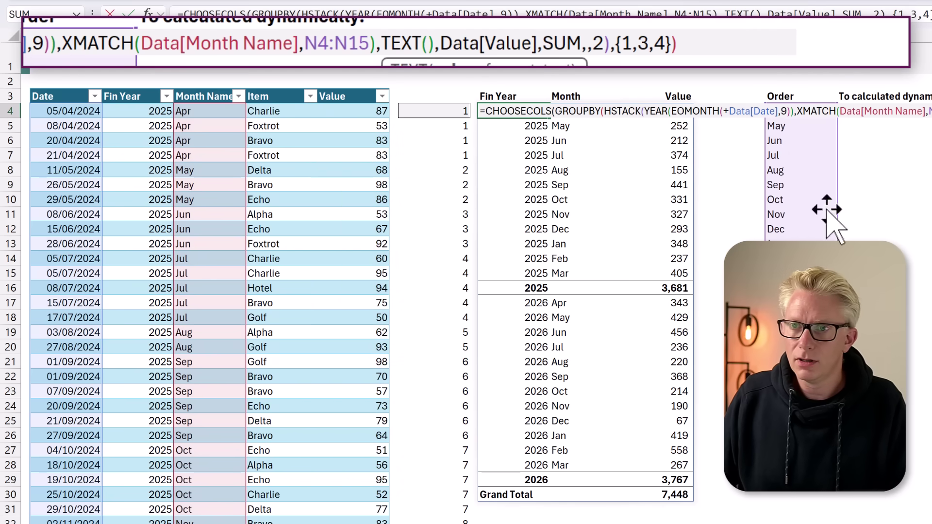
left_click(73, 93)
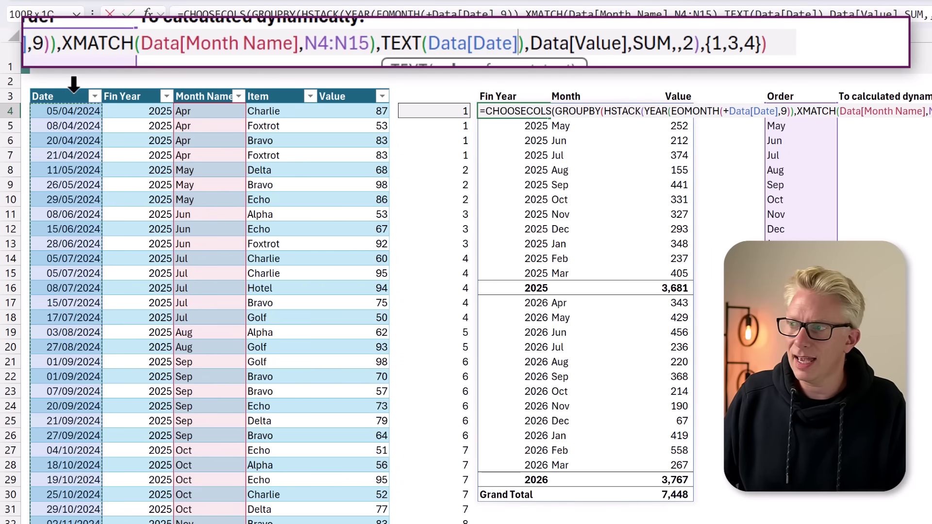
type(",\"")
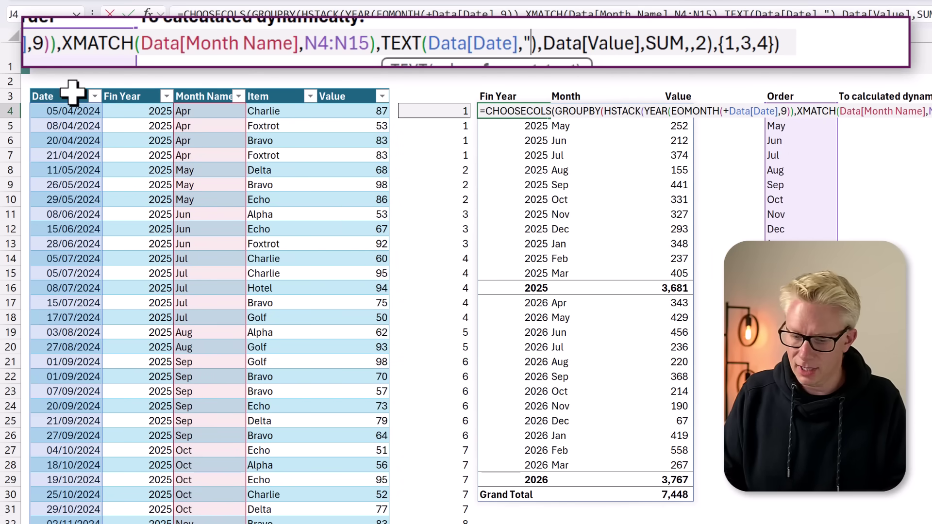
type("MMM\"")
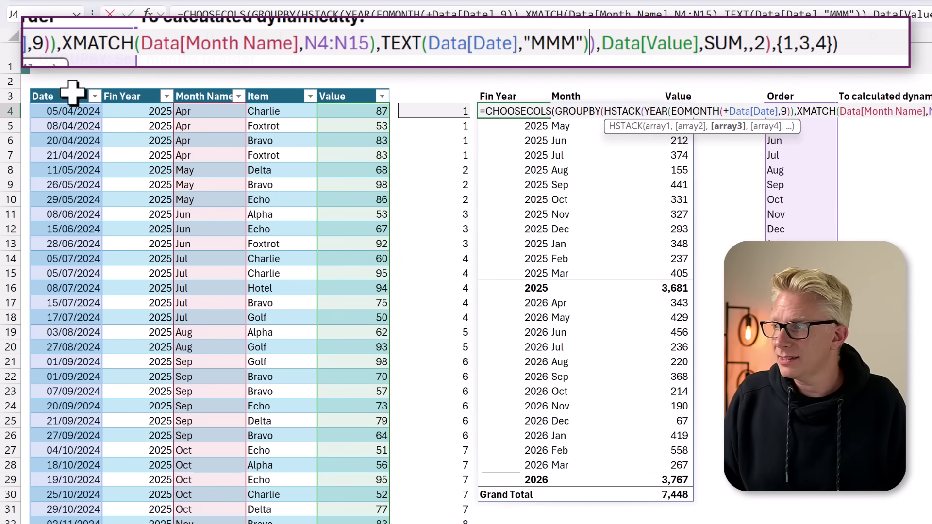
key("ctrl+Return")
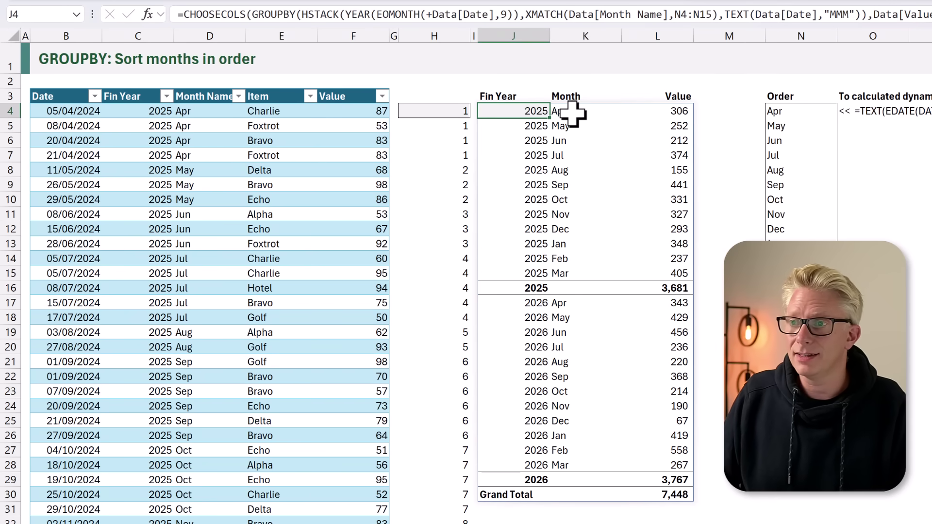
Make J4's XMATCH look up TEXT(Data[Date],"MMM") in N4:N15 instead of Month Name.
double_click(524, 111)
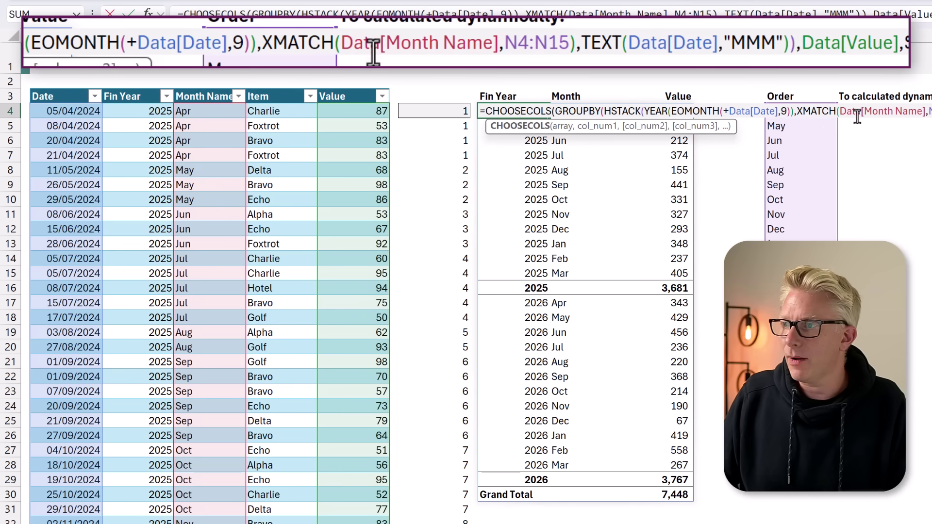
left_click_drag(841, 111, 923, 111)
key("BackSpace")
type("TEXT")
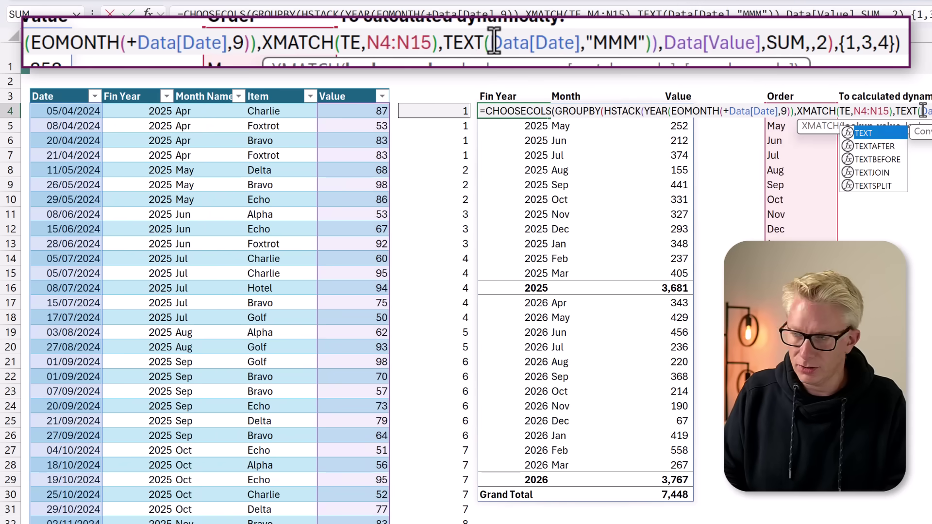
type("(")
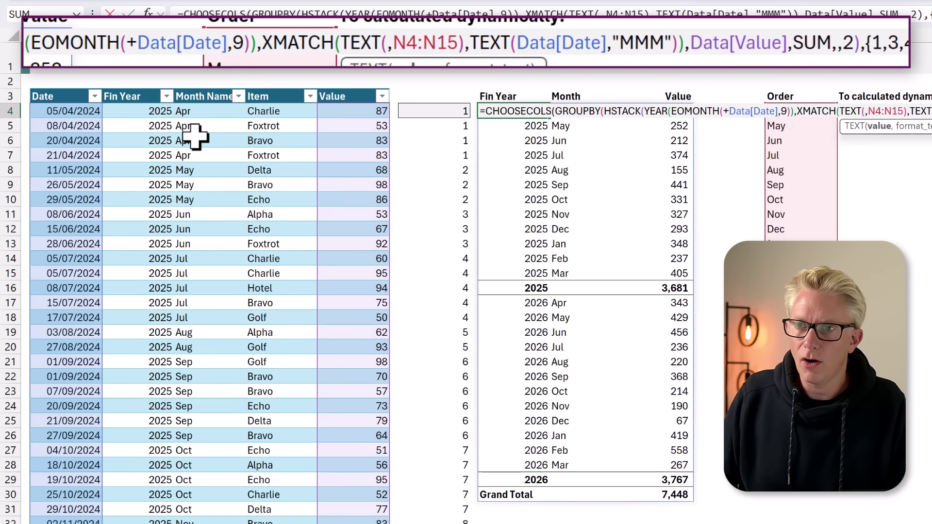
left_click(74, 92)
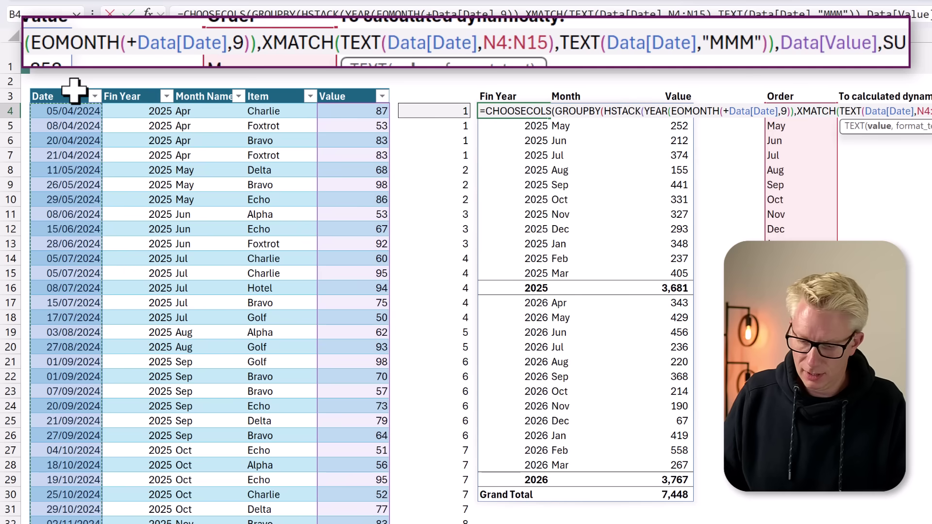
type(",\"MMM\"),")
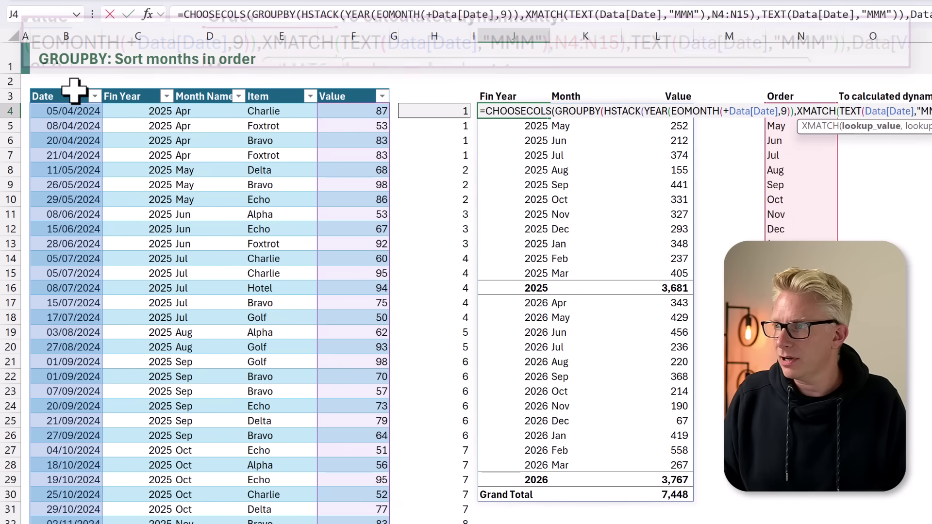
key("Return")
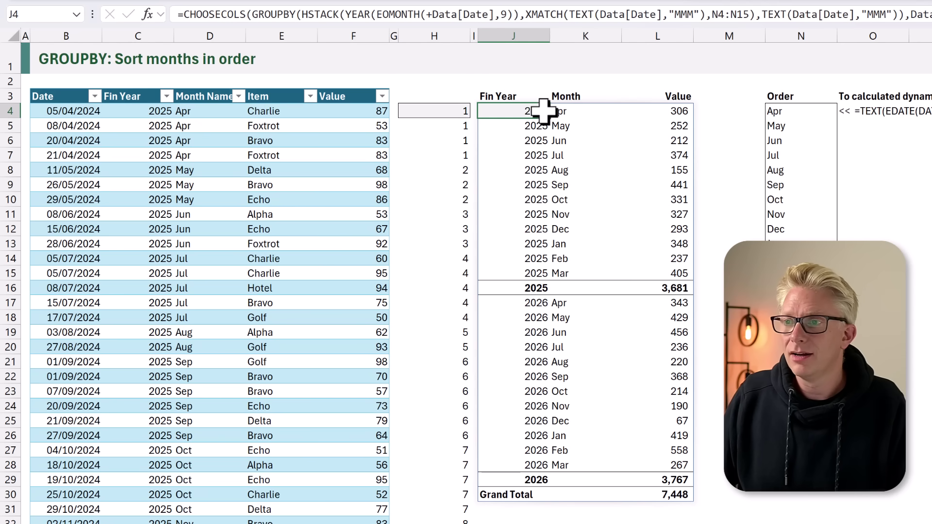
double_click(542, 112)
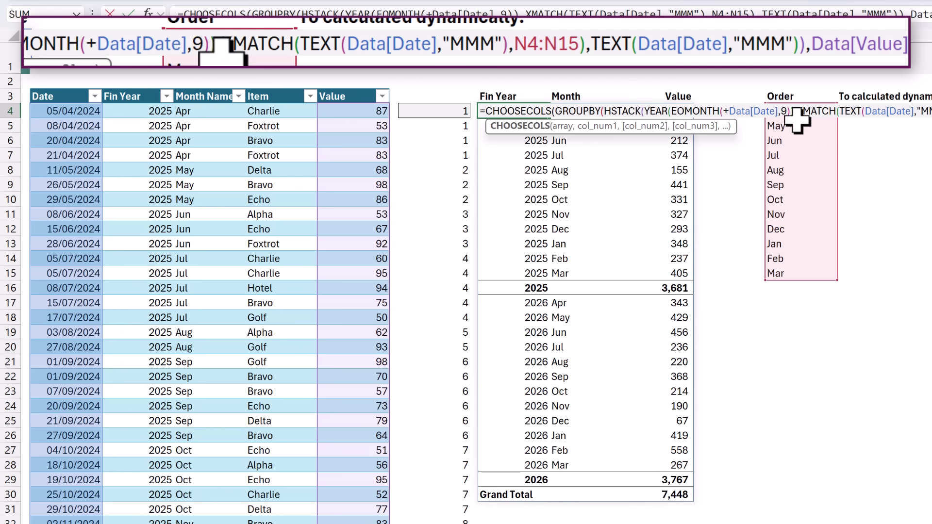
Swap the XMATCH lookup for MONTH(EOMONTH(+Data[Date],9)) as the month sort key.
left_click_drag(797, 117, 931, 116)
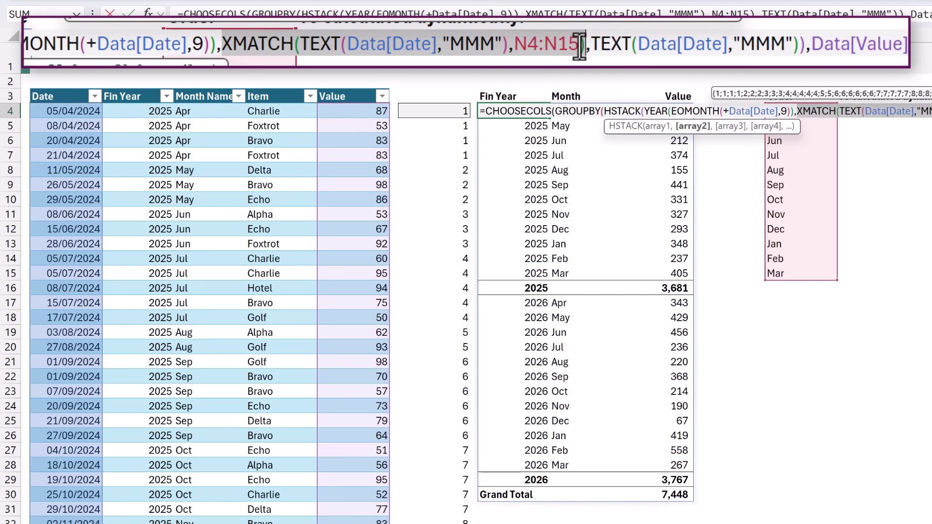
key("Delete")
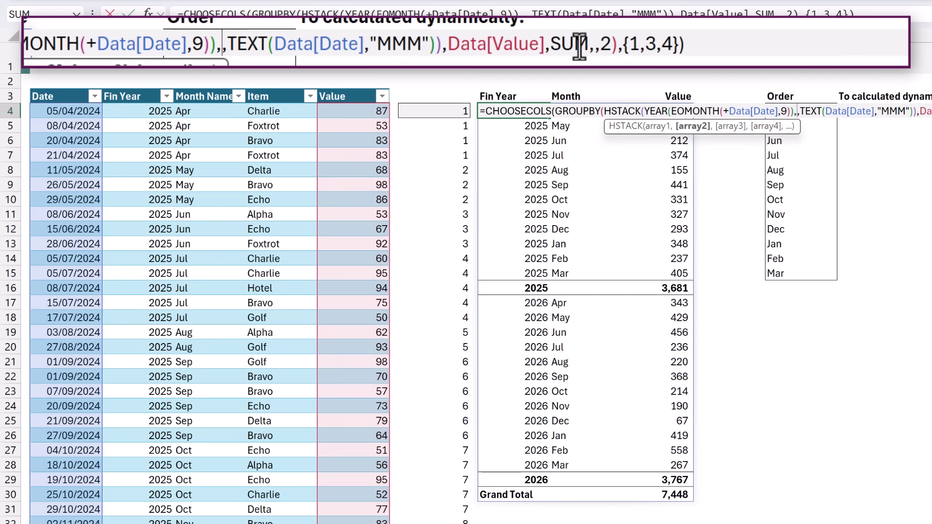
type("MONTH(EOM")
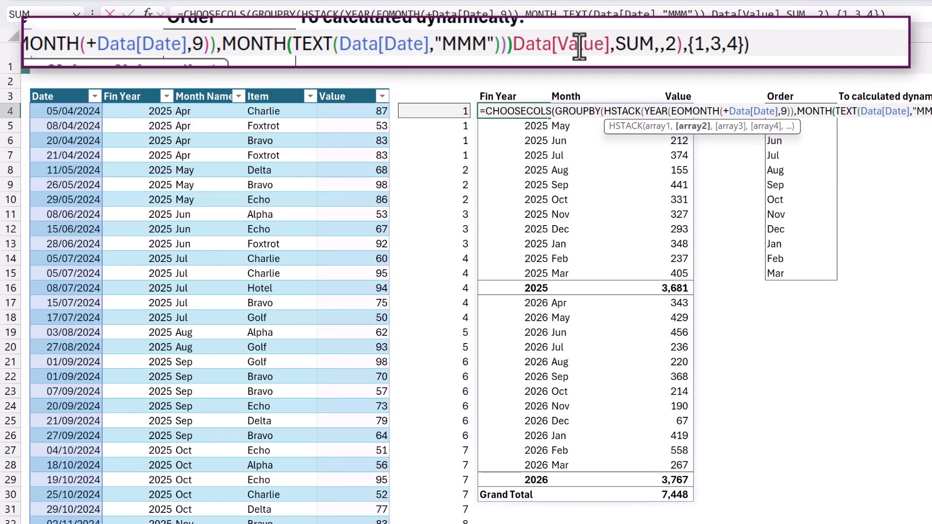
type("ONTH(,")
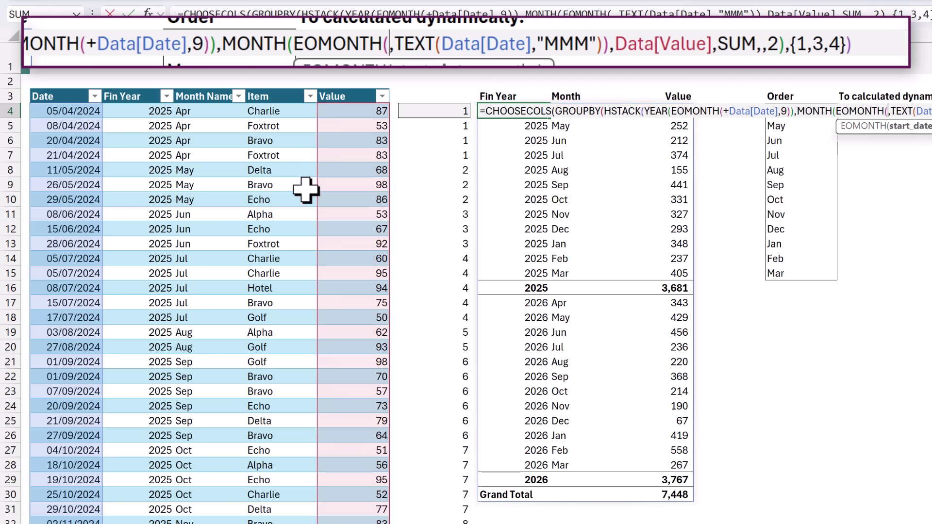
left_click(71, 85)
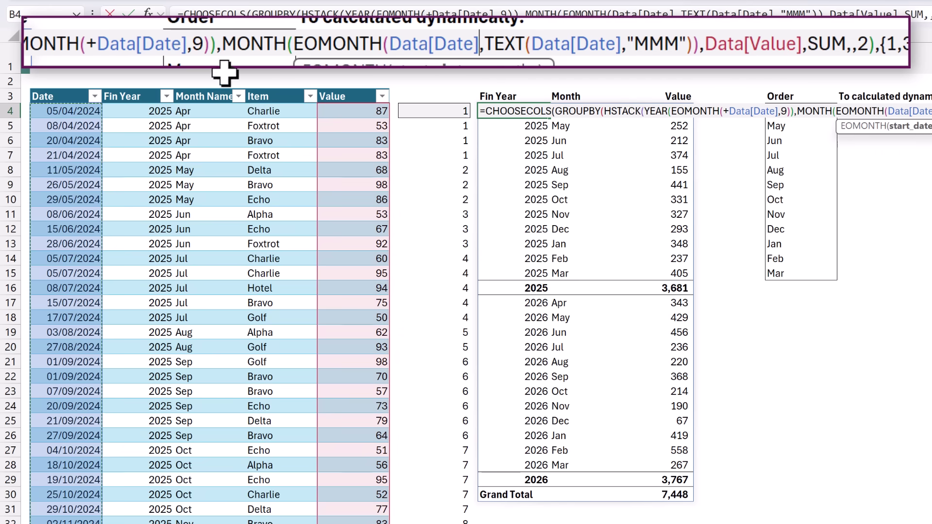
type(",9")
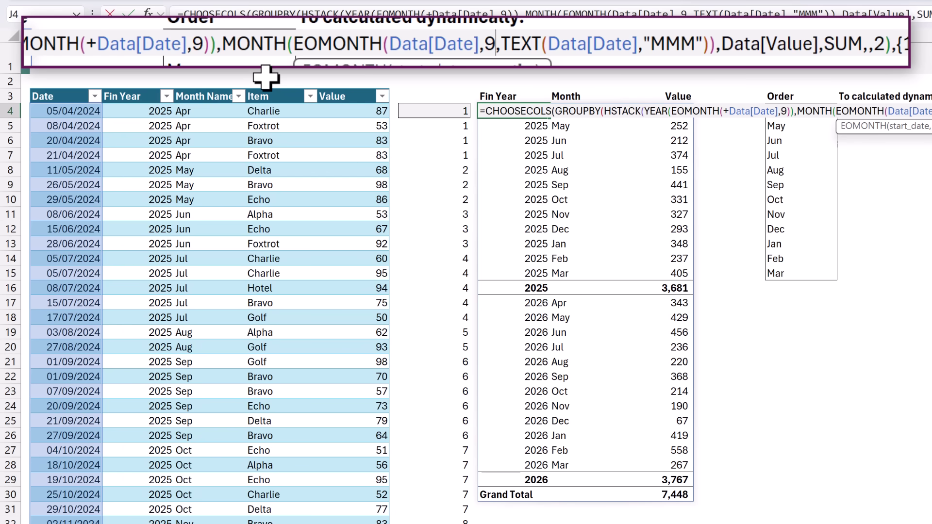
type("))")
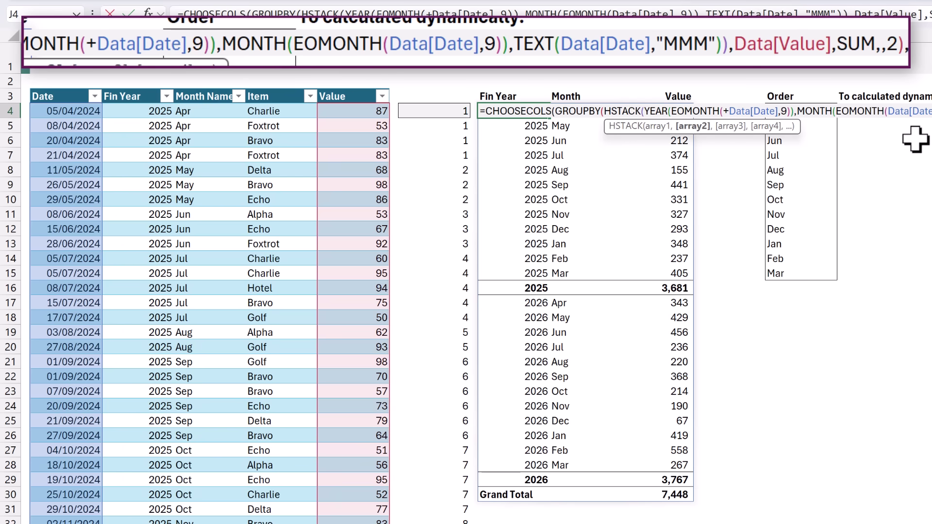
left_click(889, 111)
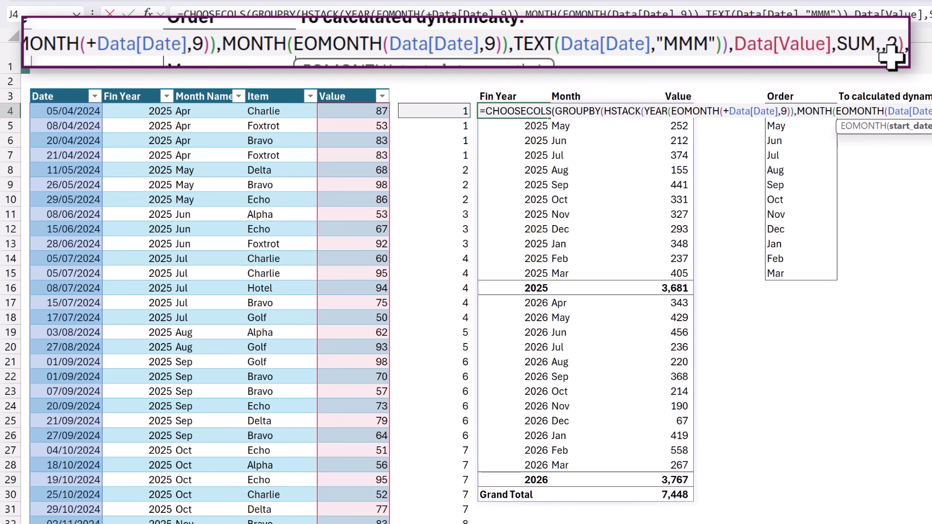
type("+")
key("ctrl+Return")
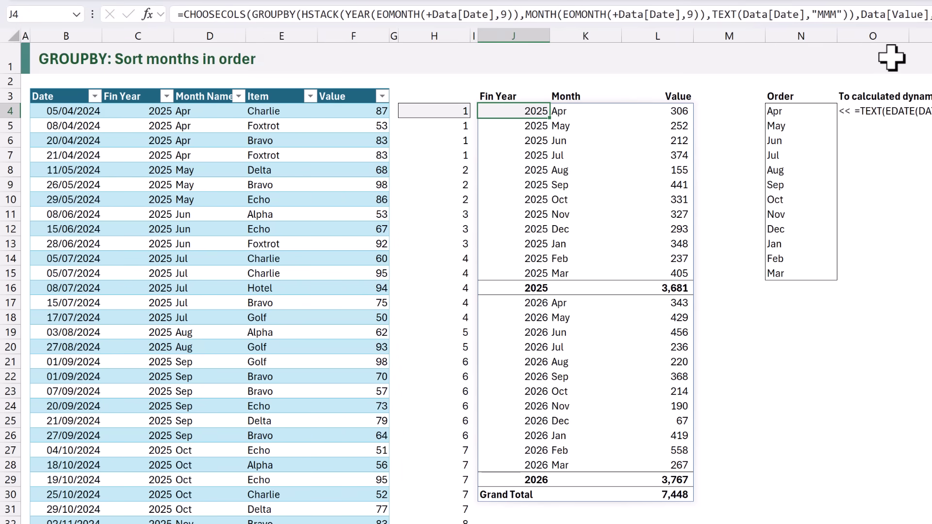
double_click(519, 111)
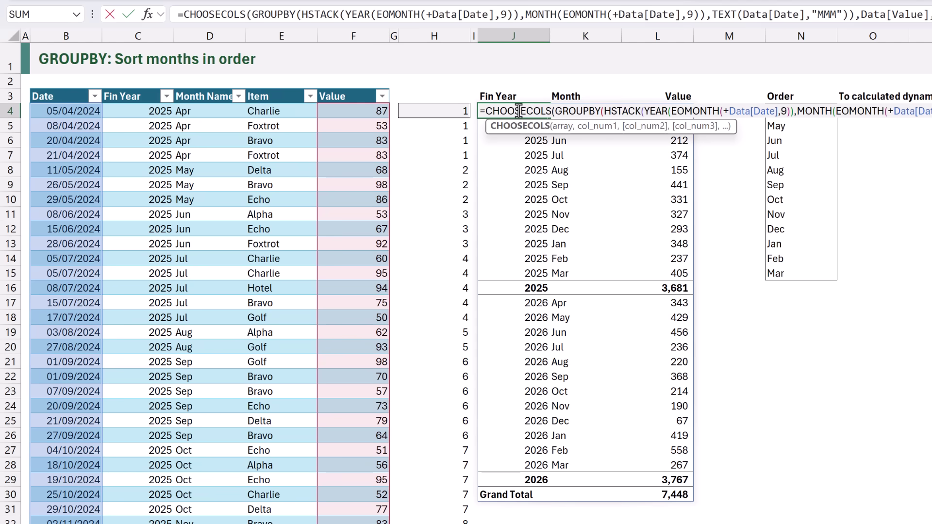